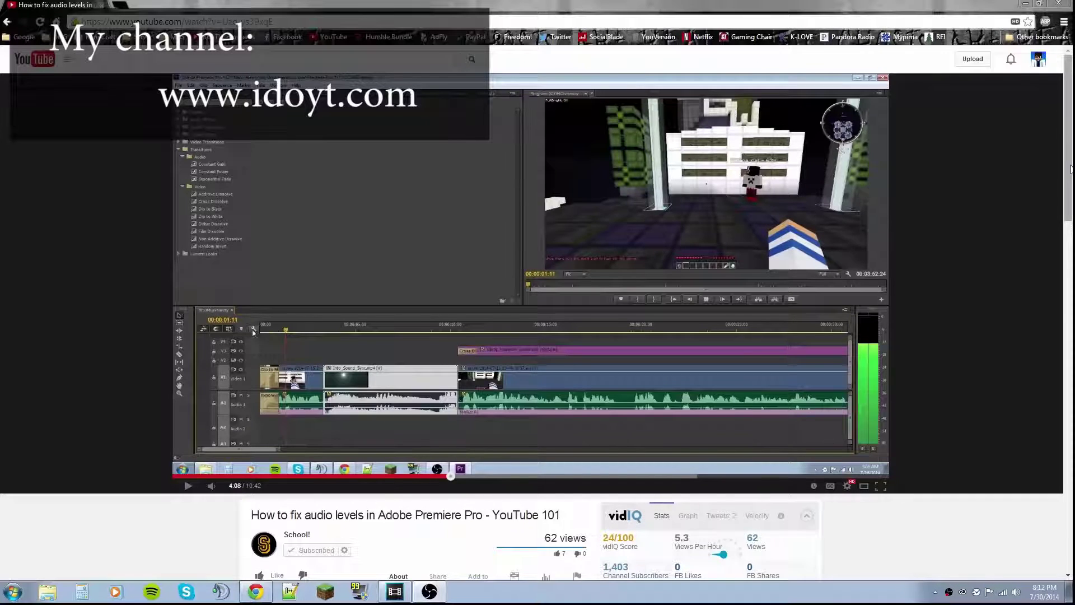
Scroll through the YouTube tutorial page and dismiss the channel hovercard
scroll(1036, 284, "down", 8)
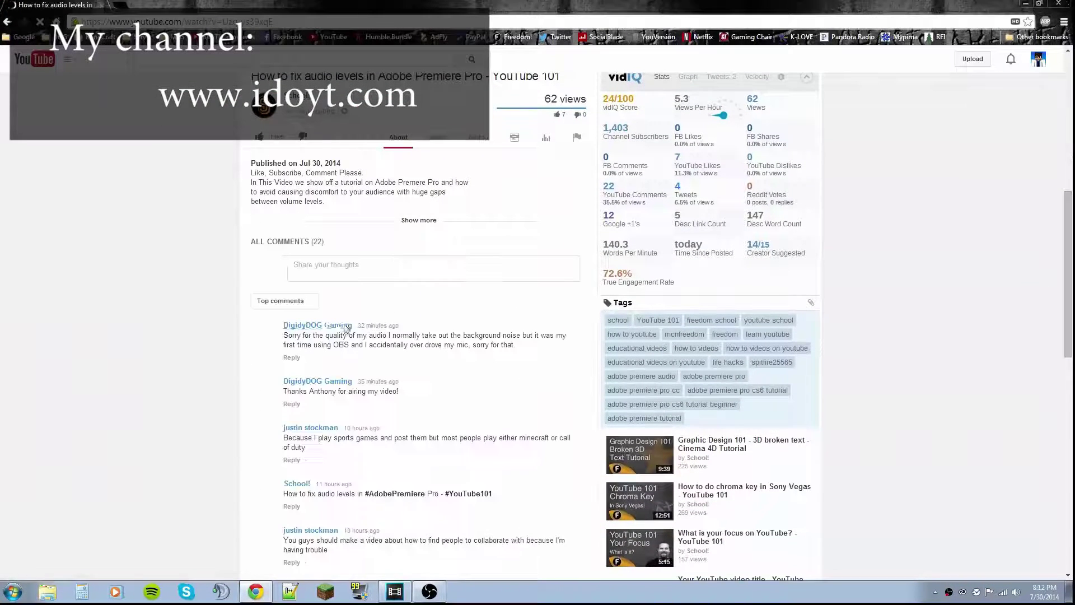
scroll(1060, 323, "down", 4)
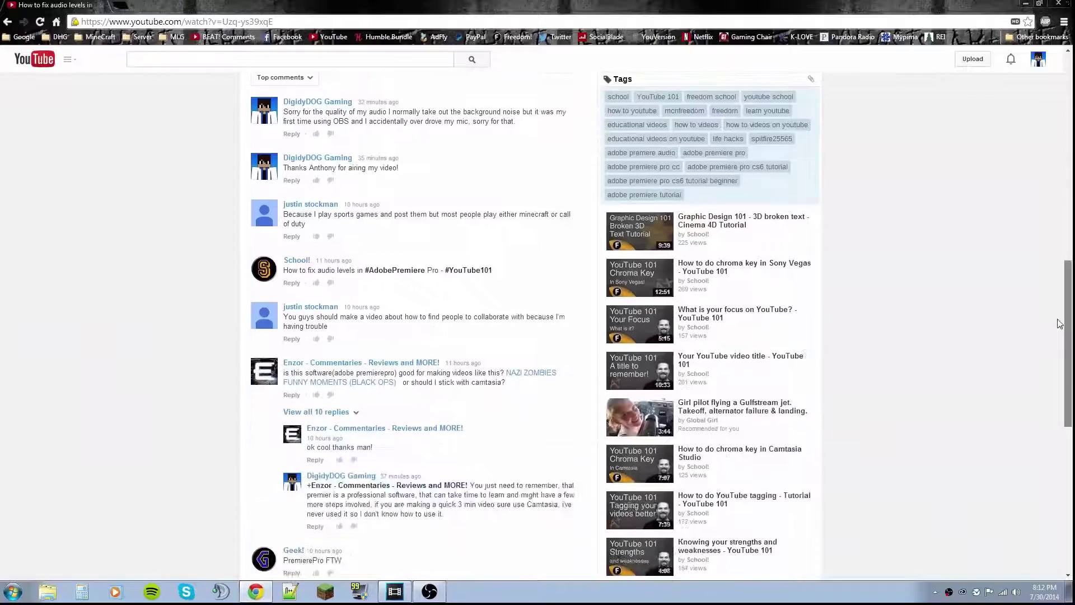
scroll(1060, 324, "down", 3)
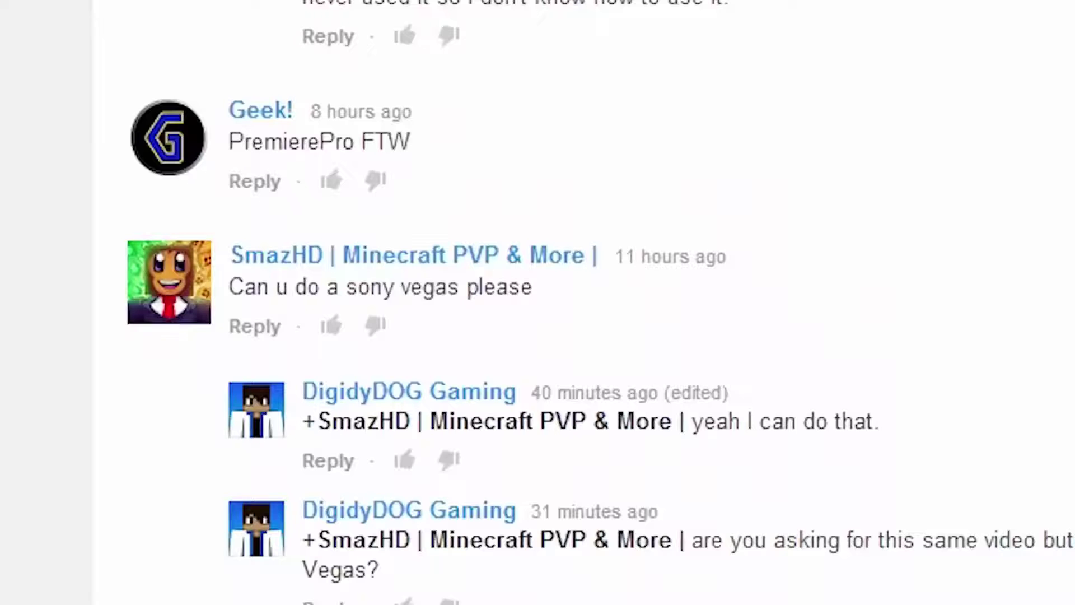
scroll(538, 303, "down", 3)
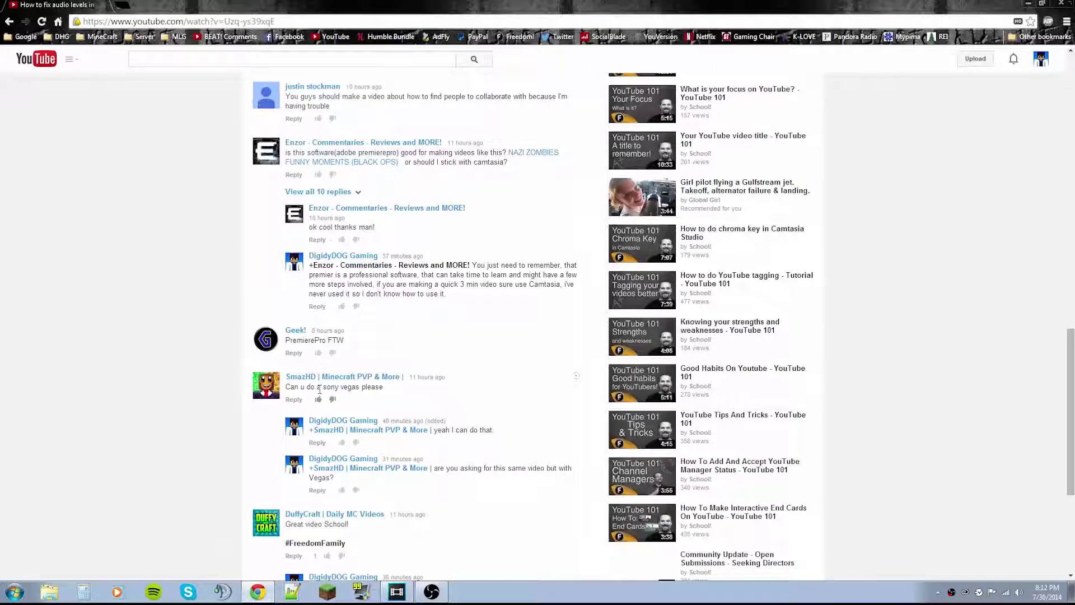
scroll(515, 381, "up", 15)
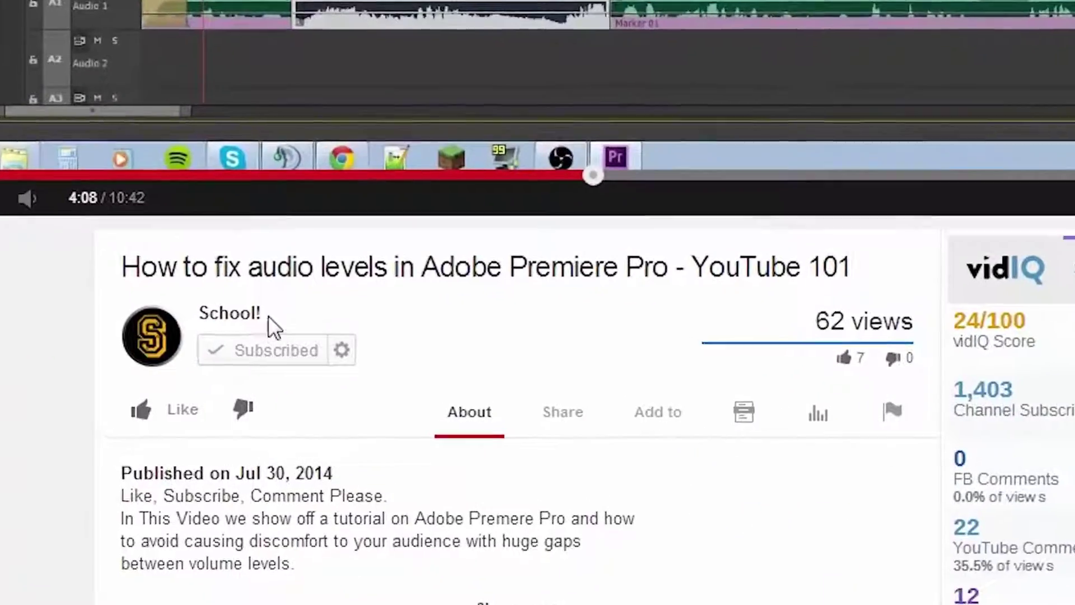
left_click_drag(268, 315, 143, 357)
left_click(95, 411)
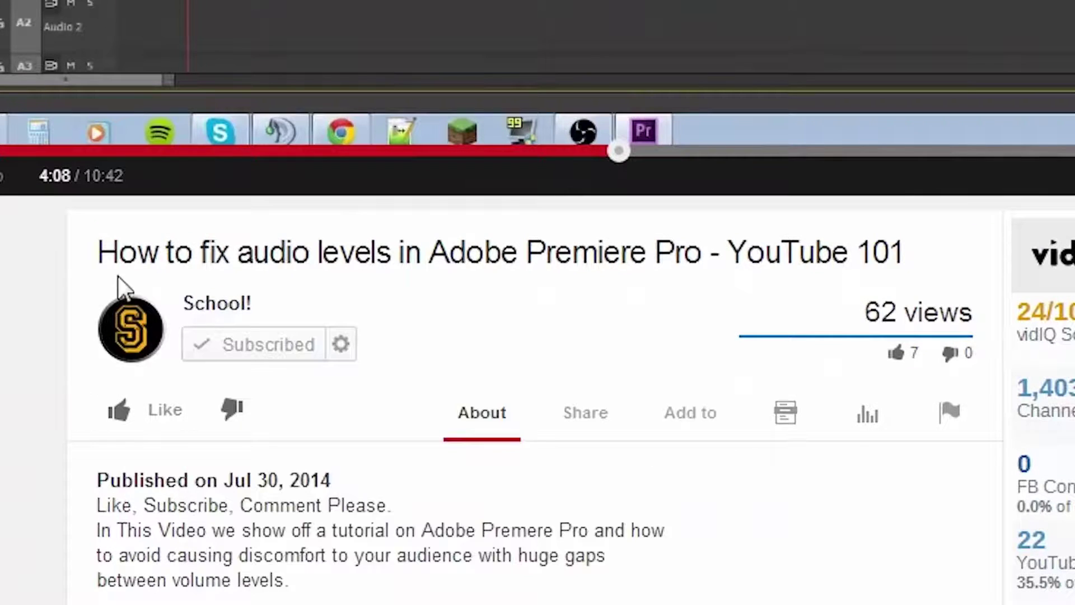
Highlight the video title, then return to Vegas Pro with the playhead at 9;12
left_click_drag(119, 274, 975, 255)
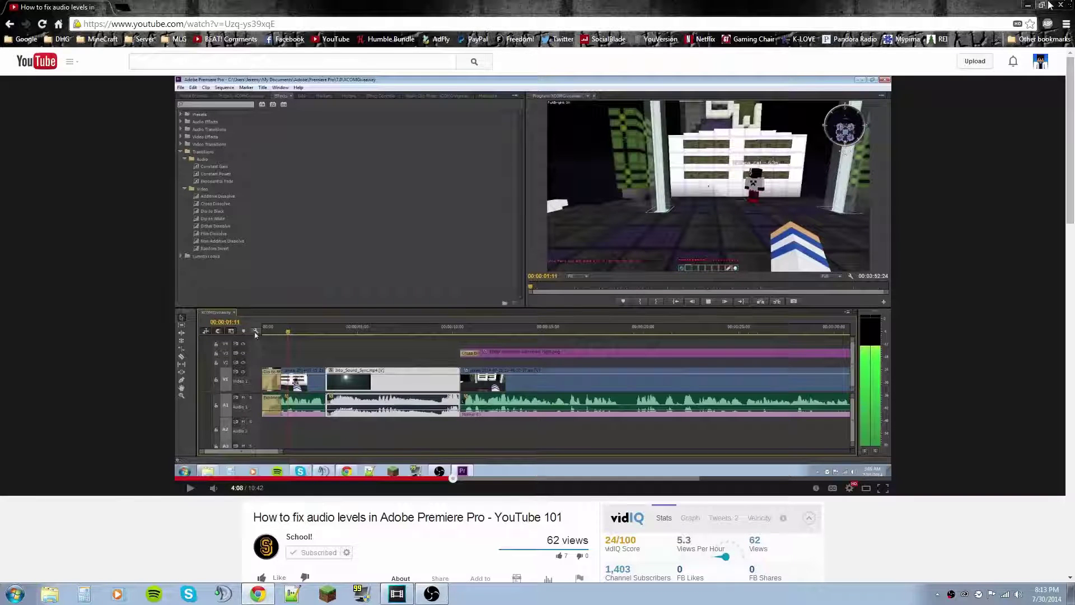
left_click(1028, 5)
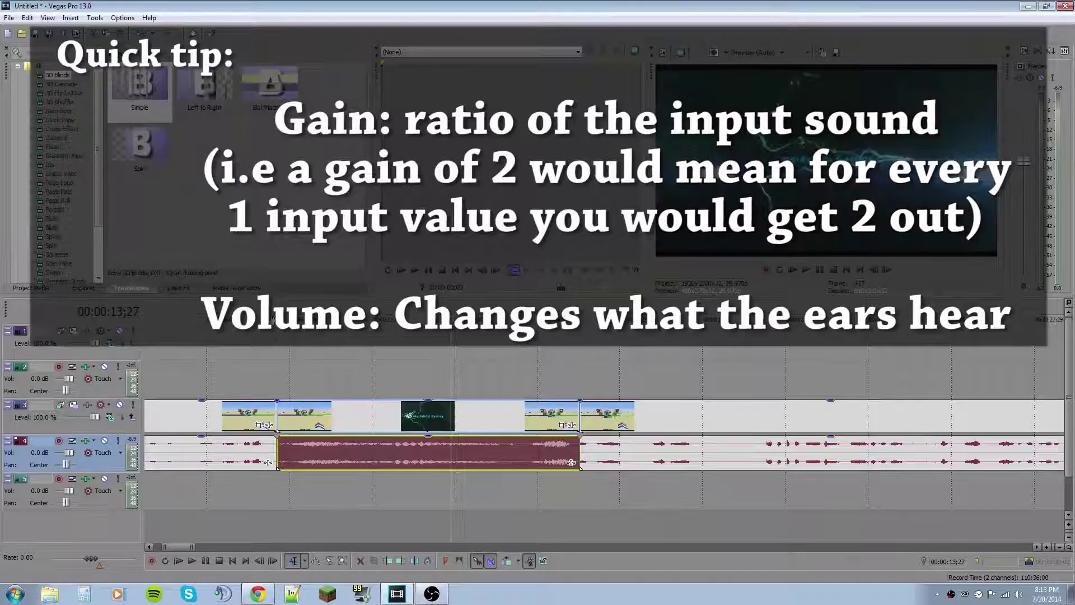
left_click(264, 342)
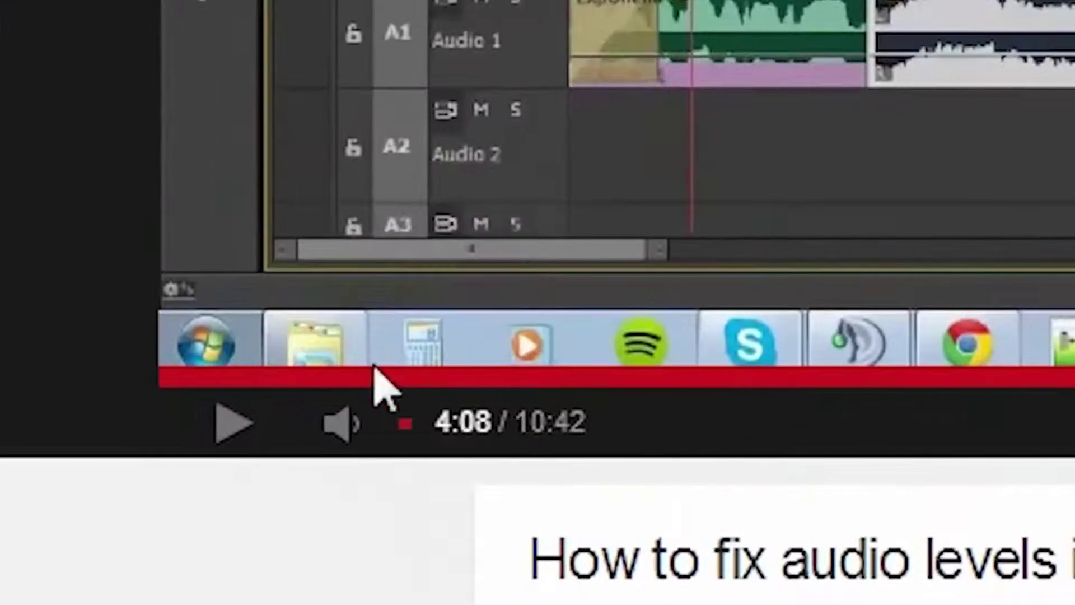
Turn the tutorial video's volume up near maximum, ease it down, then return to Vegas Pro
left_click_drag(338, 459, 353, 460)
left_click_drag(483, 434, 504, 480)
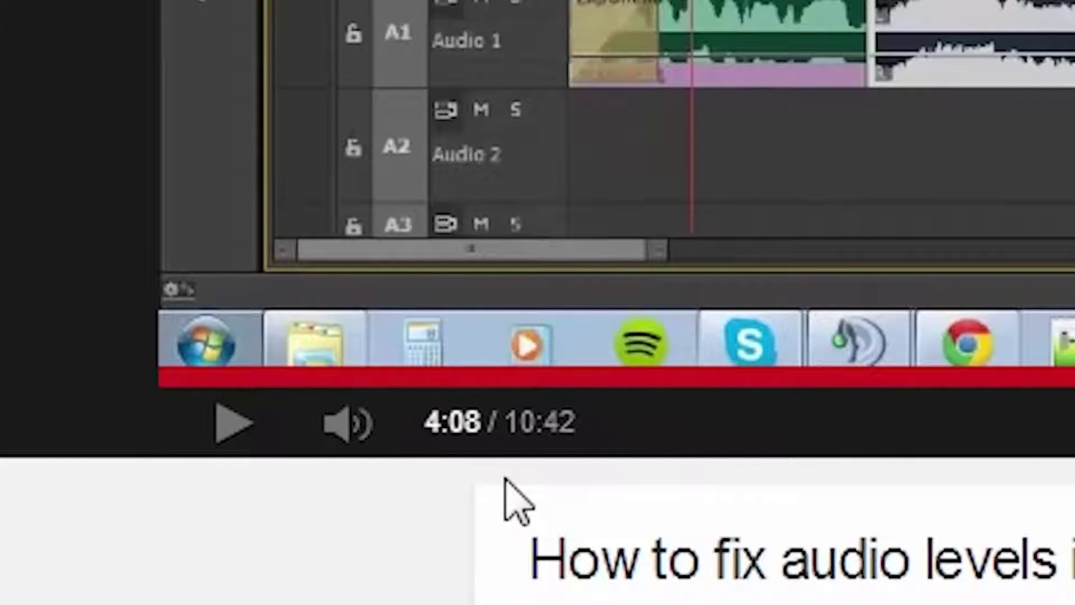
mouse_move(329, 442)
mouse_move(500, 429)
left_mouse_down()
mouse_move(483, 434)
mouse_move(496, 432)
left_mouse_up()
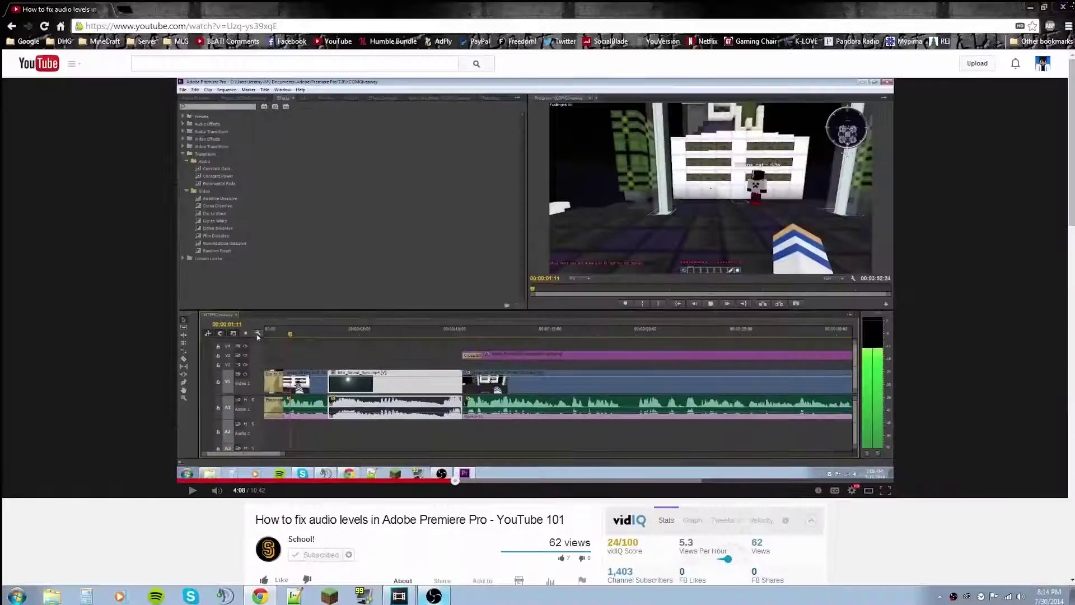
left_click(399, 595)
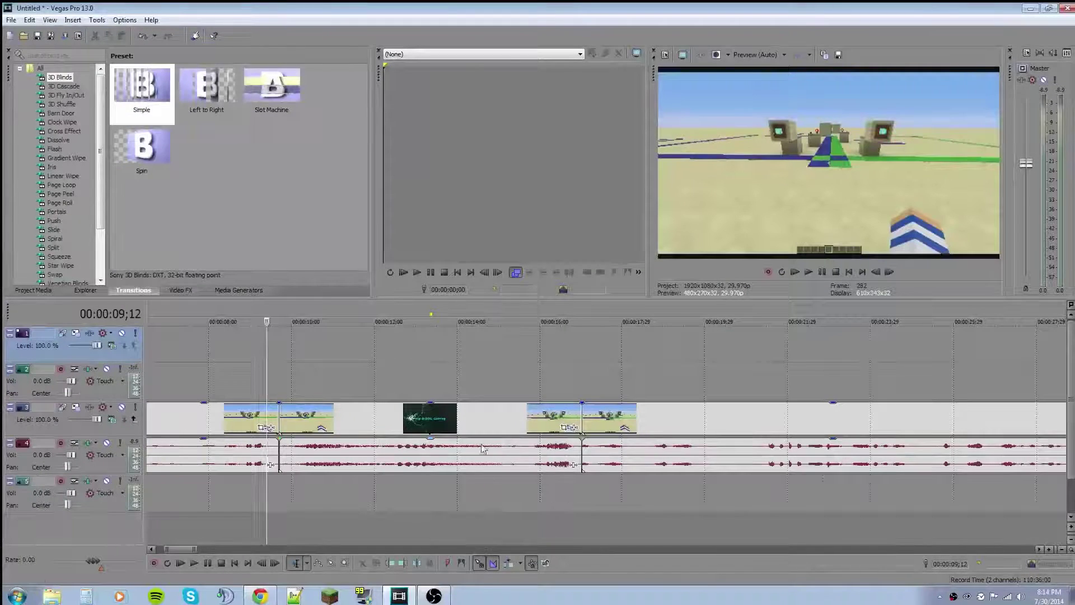
scroll(223, 542, "down", 10)
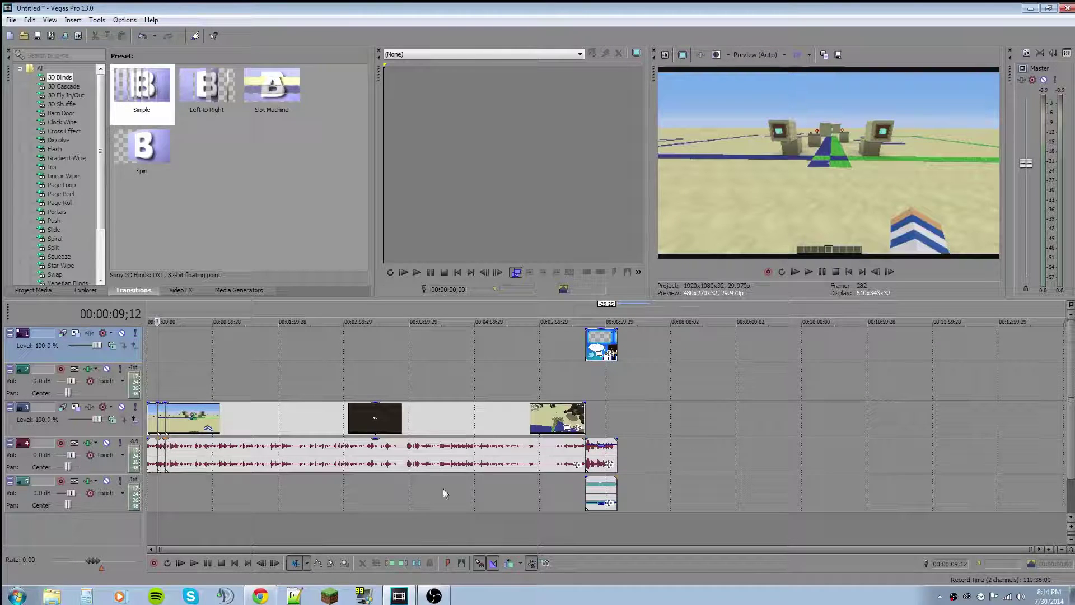
scroll(179, 468, "up", 10)
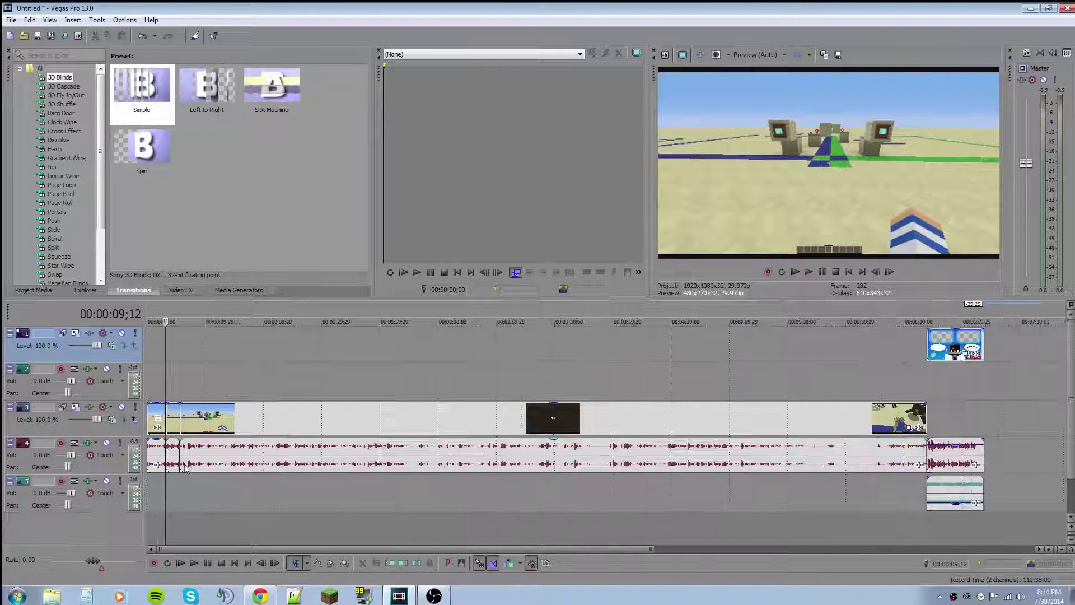
scroll(537, 413, "down", 3)
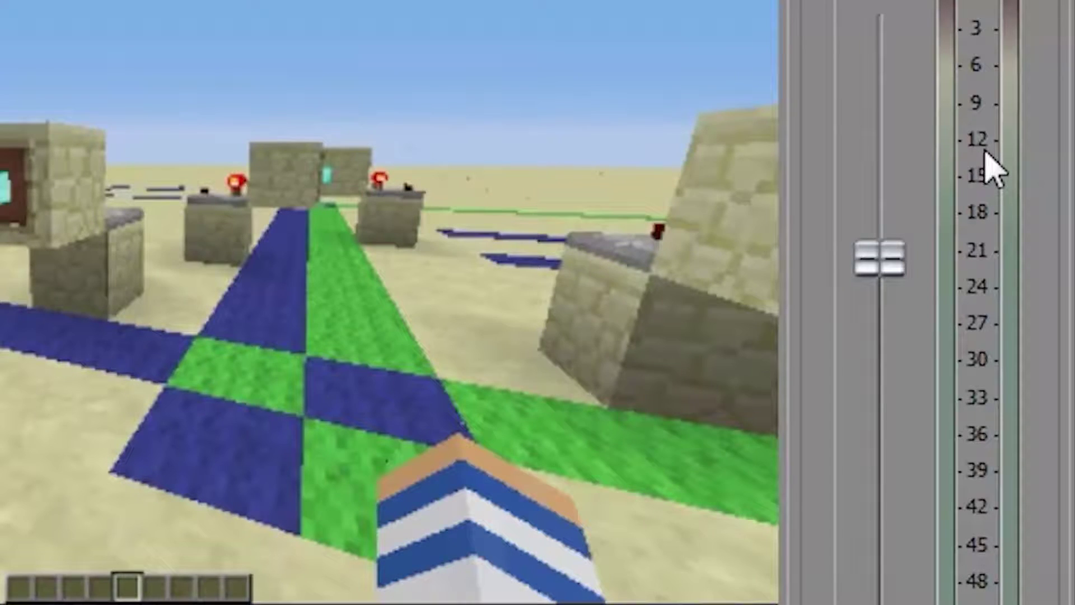
key("space")
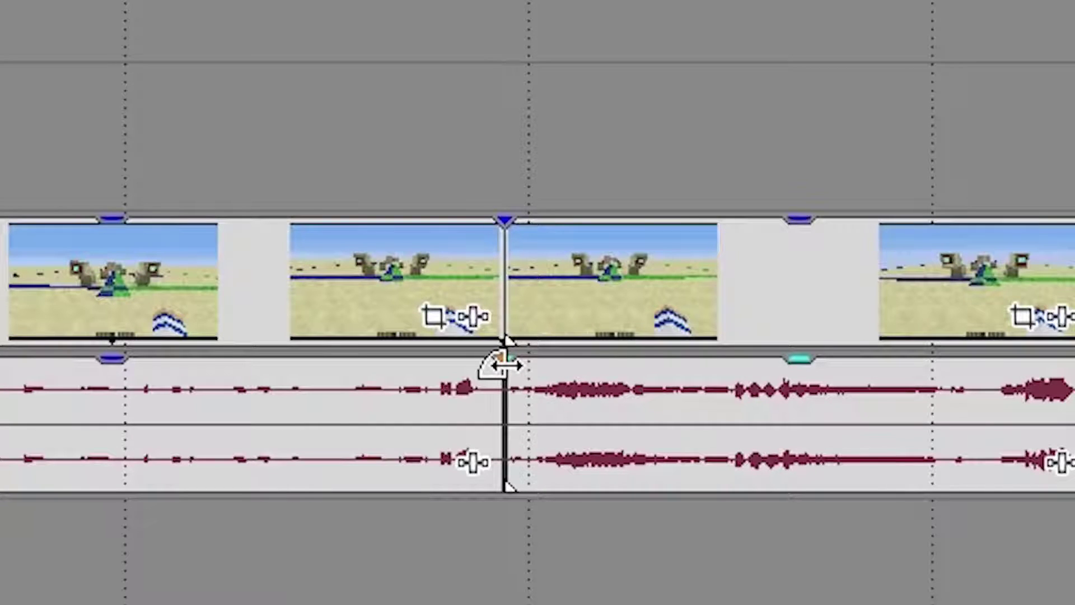
left_click_drag(502, 364, 960, 408)
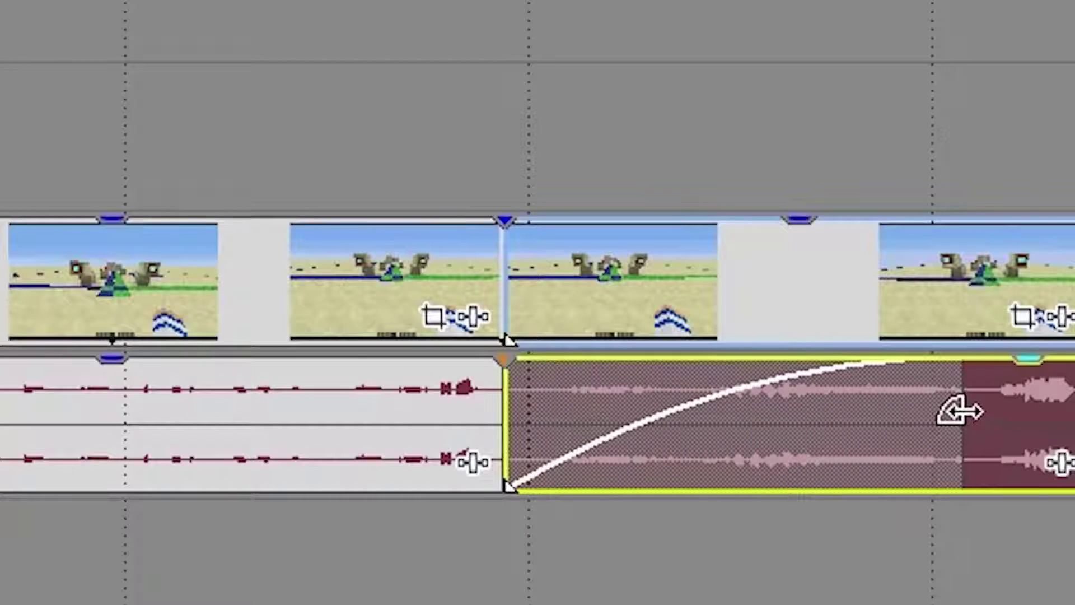
right_click(724, 398)
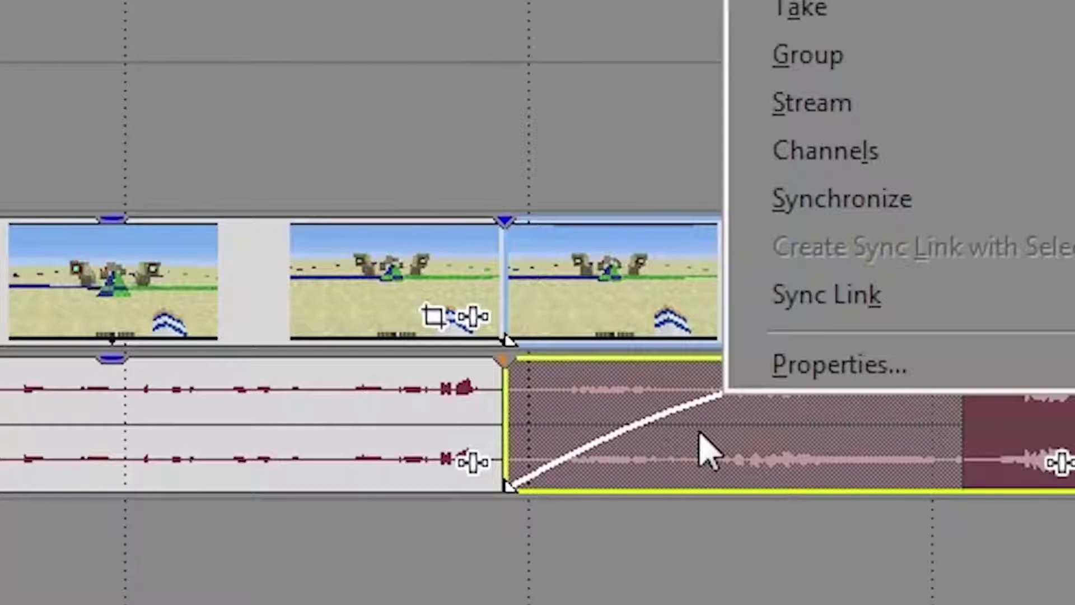
left_click(869, 492)
left_click(865, 482)
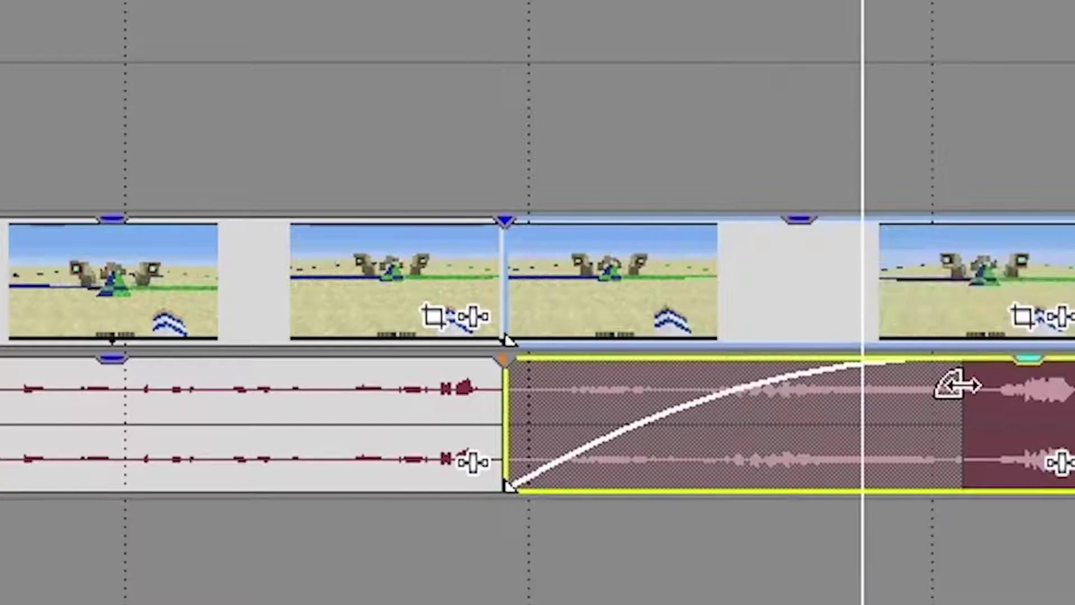
right_click(706, 213)
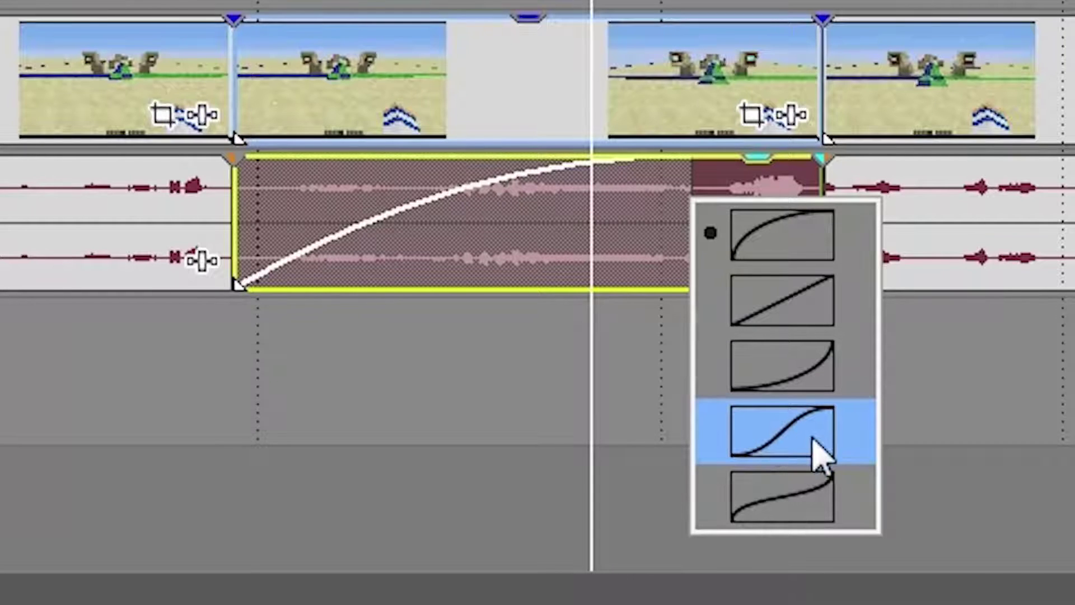
left_click(435, 455)
left_click(535, 227)
right_click(537, 224)
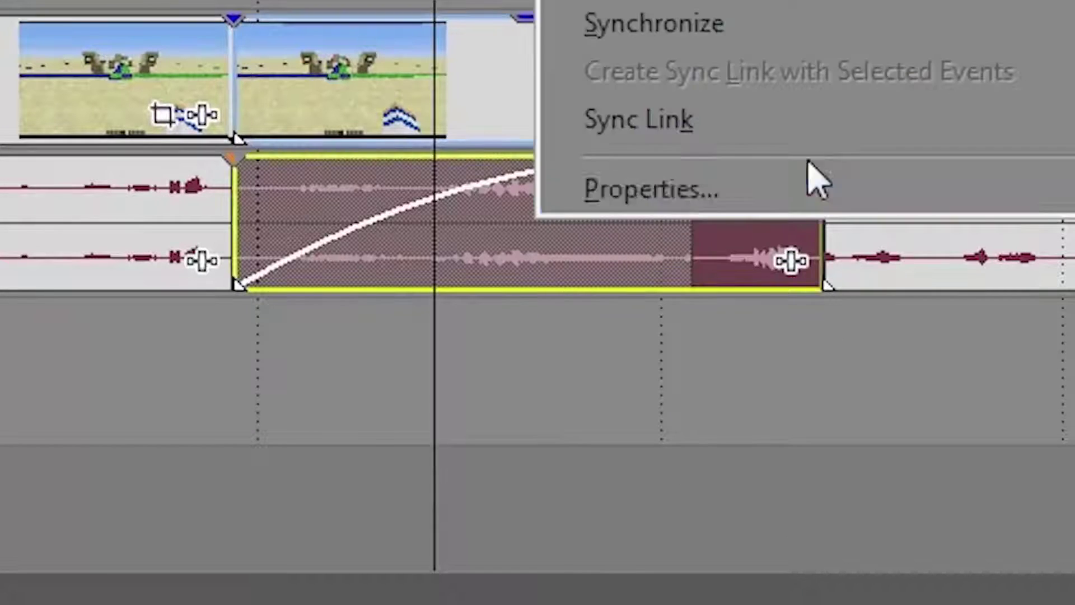
left_click(753, 337)
right_click(692, 228)
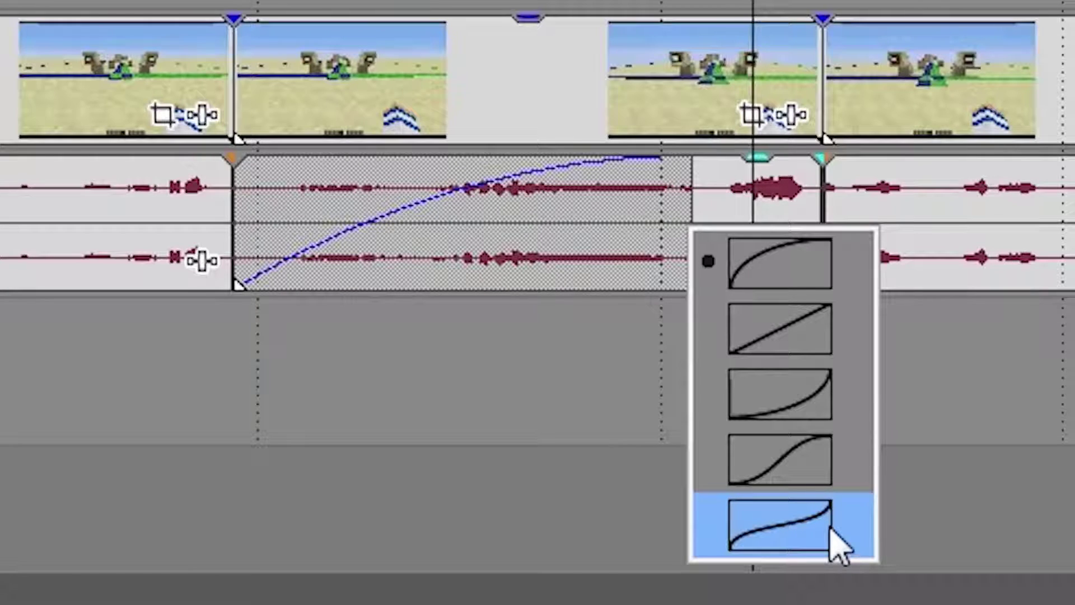
left_click(570, 451)
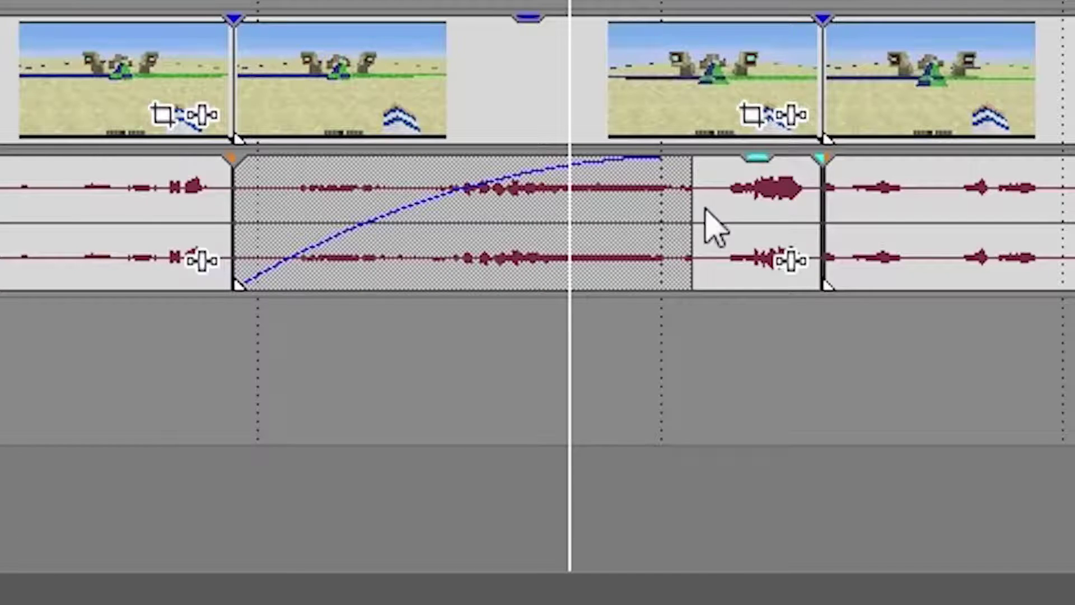
left_click_drag(693, 208, 269, 207)
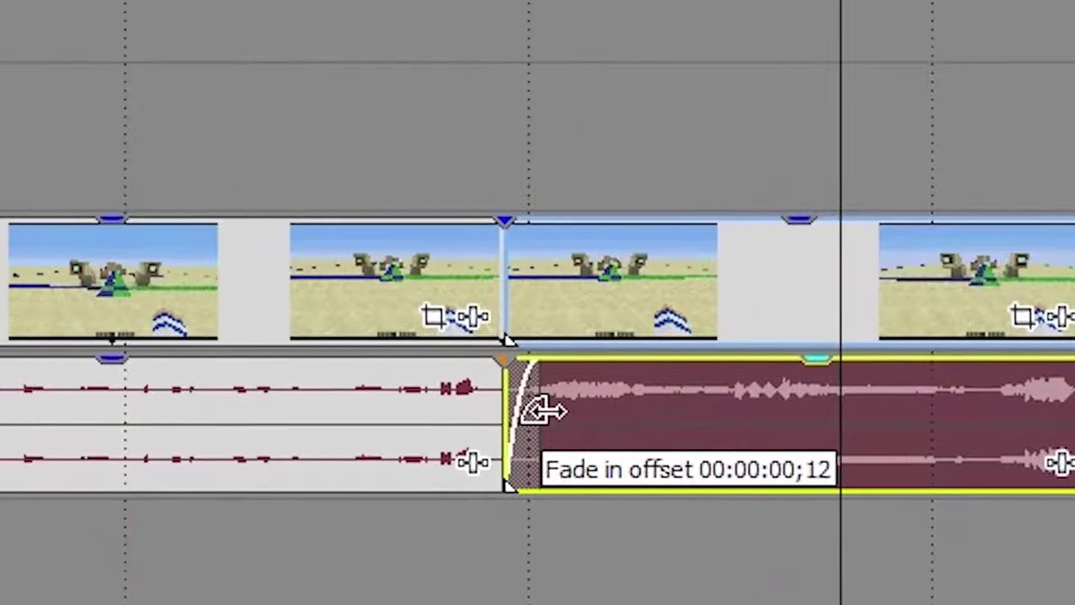
left_click_drag(543, 411, 504, 393)
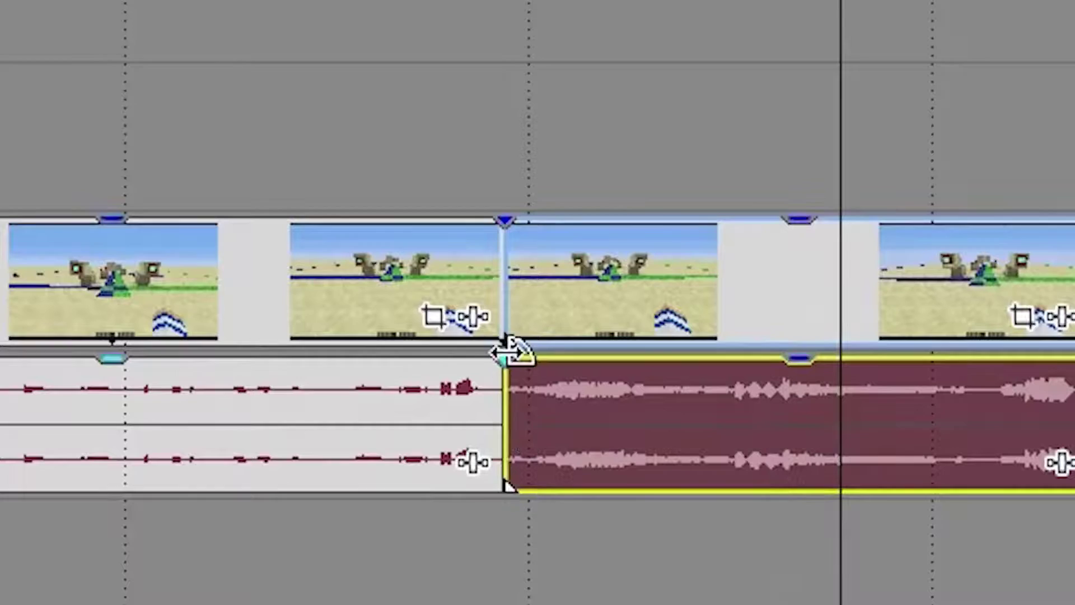
left_click_drag(512, 353, 582, 362)
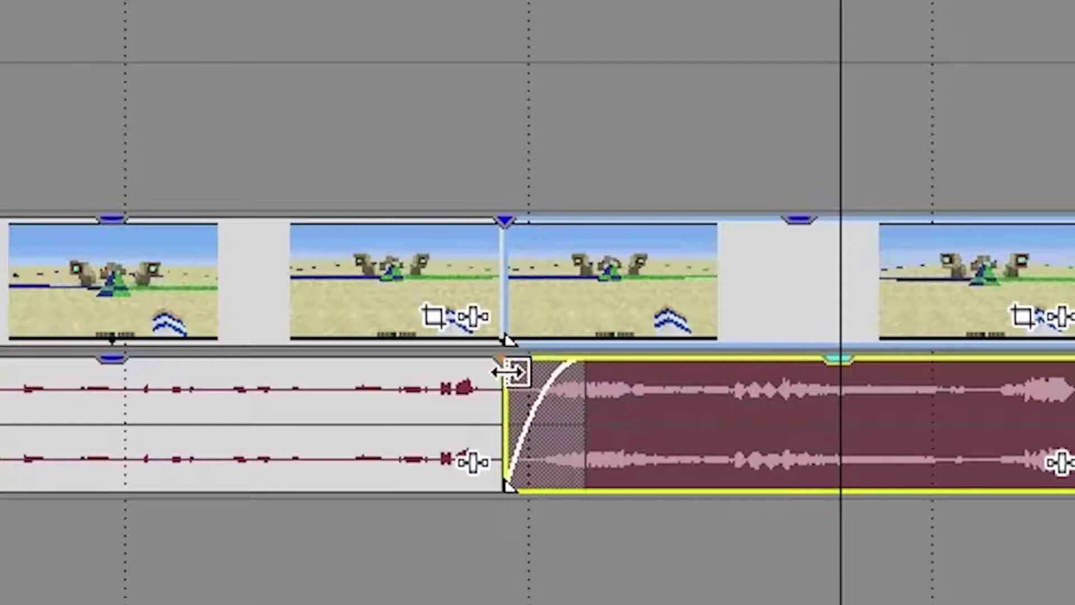
mouse_move(505, 363)
left_mouse_down()
mouse_move(348, 365)
mouse_move(504, 367)
left_mouse_up()
left_click_drag(574, 370, 506, 370)
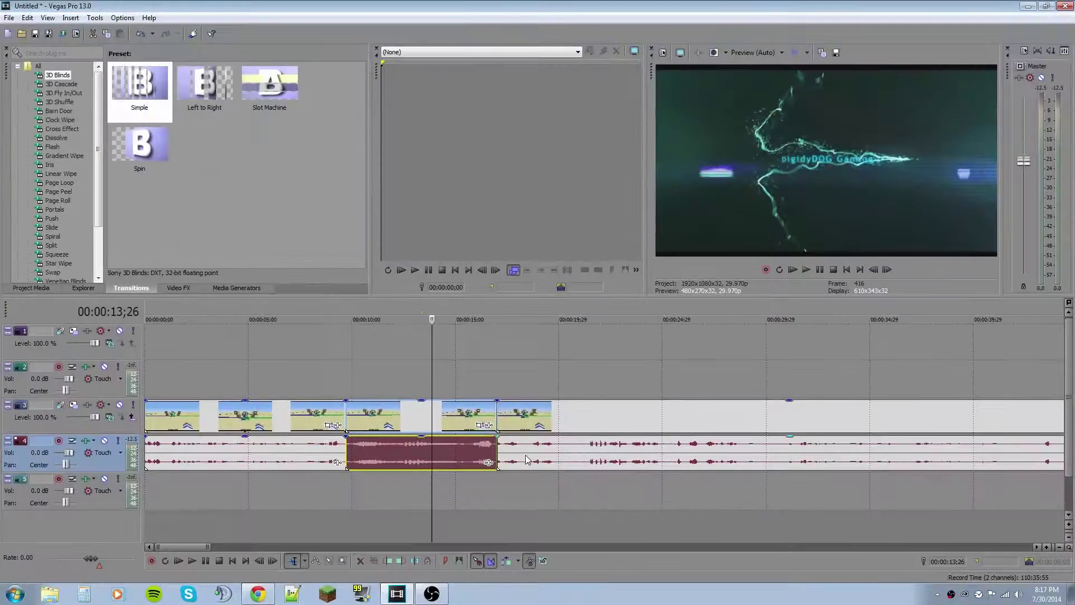
Put the playhead at 18;07 and check the options of the audio event after the split
left_click(516, 331)
left_click(522, 334)
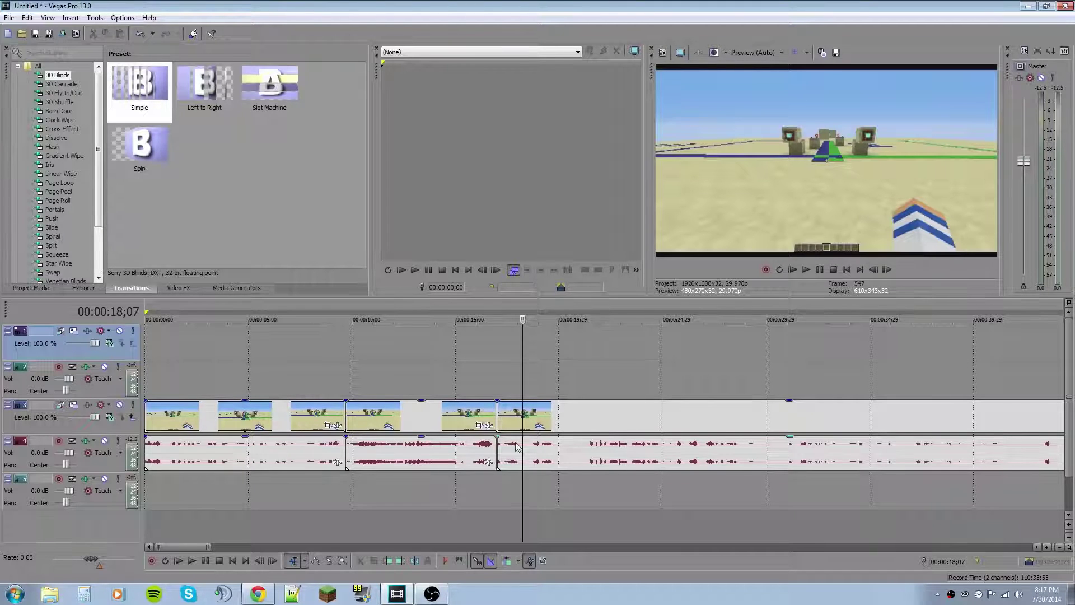
left_click(533, 448)
right_click(533, 448)
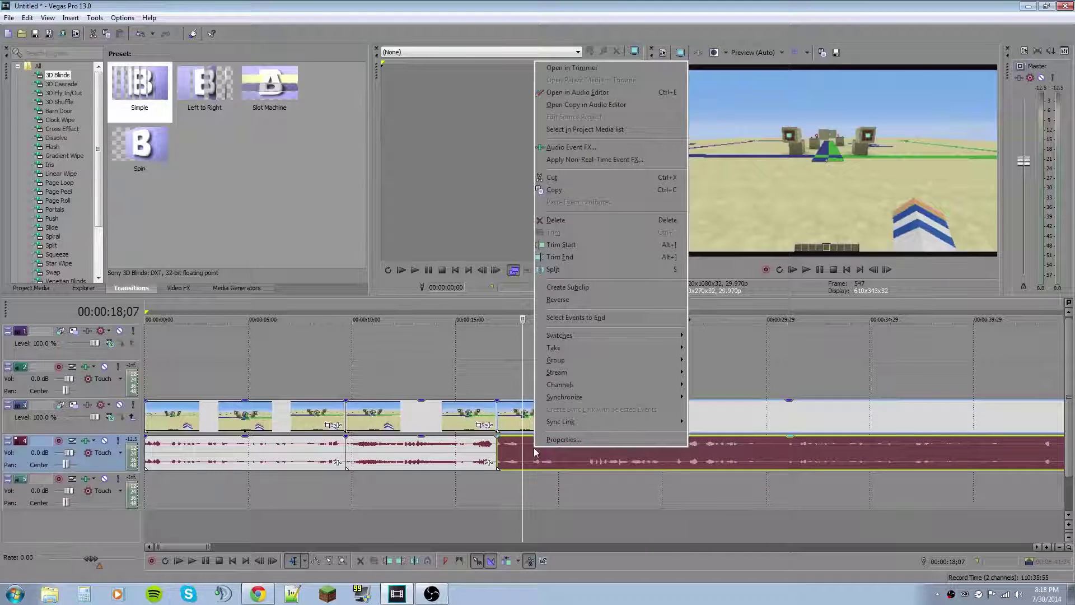
left_click(562, 535)
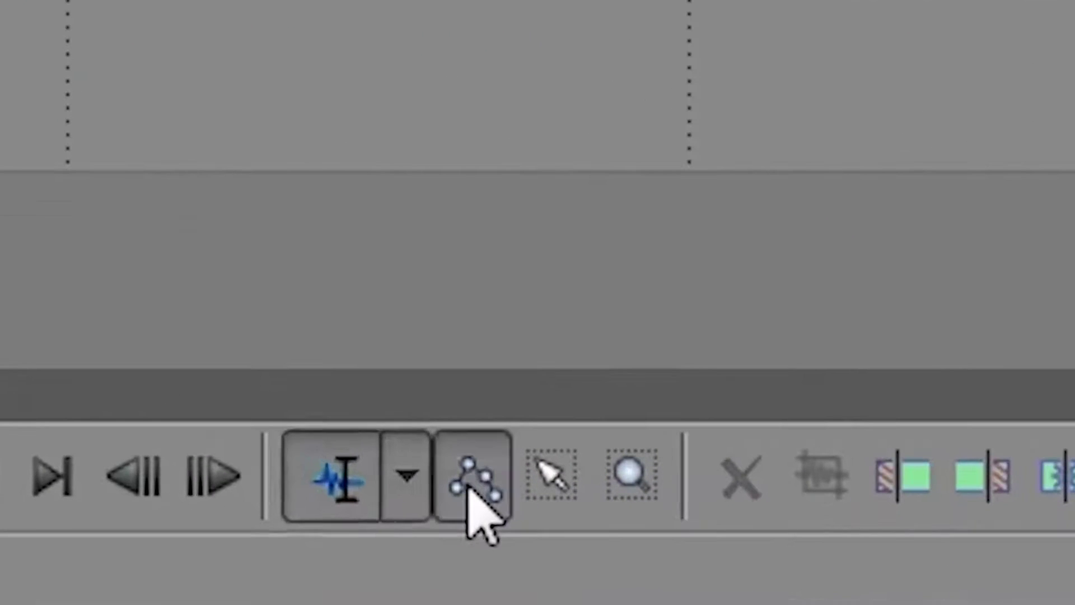
Add a volume envelope to the outro music, raise it slightly, and play it back
left_click(317, 560)
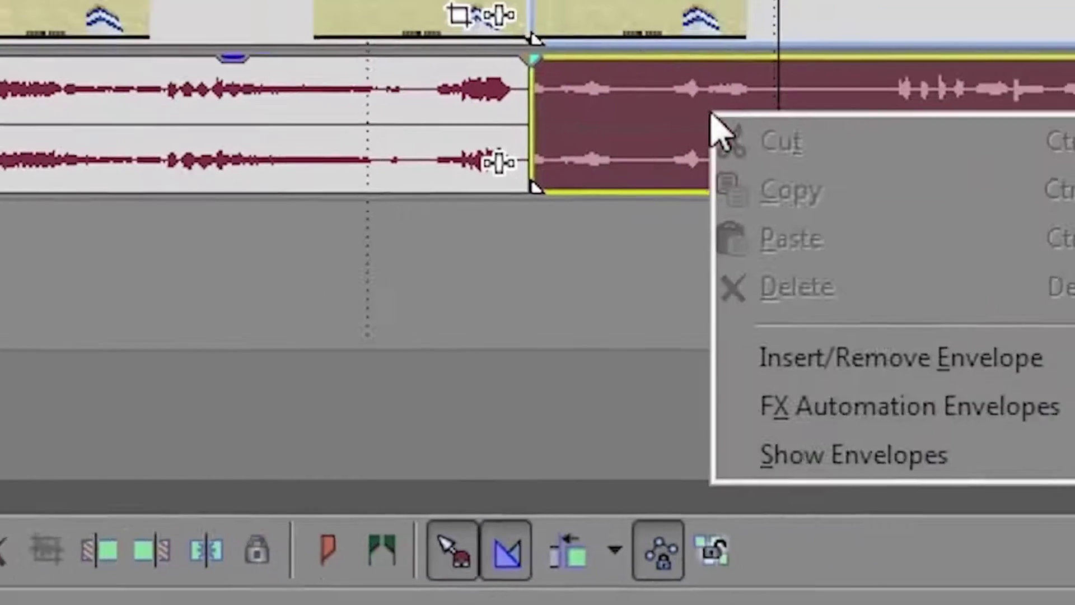
right_click(720, 133)
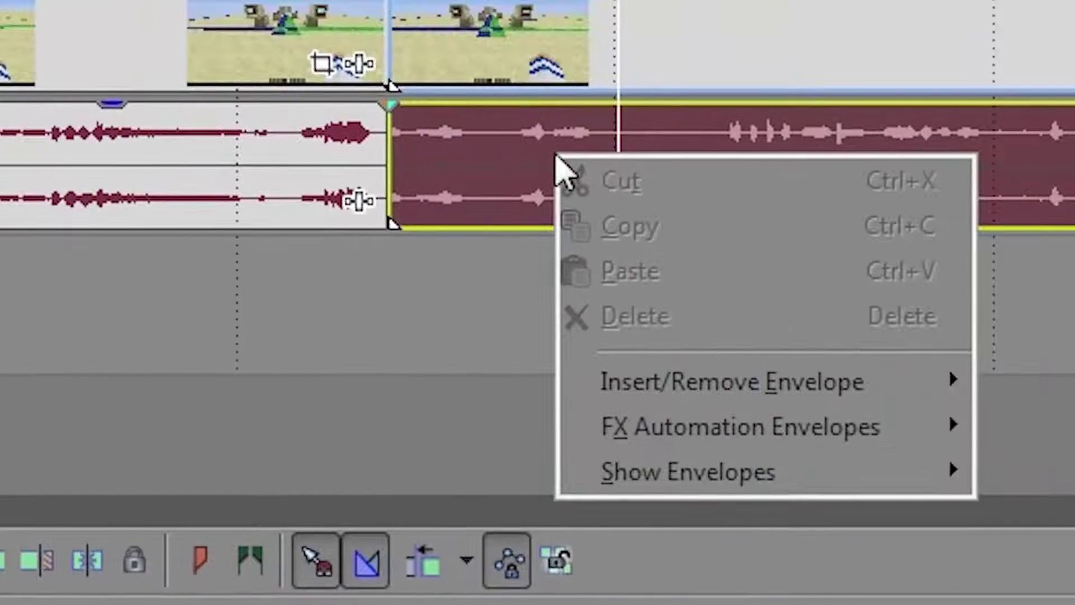
mouse_move(810, 400)
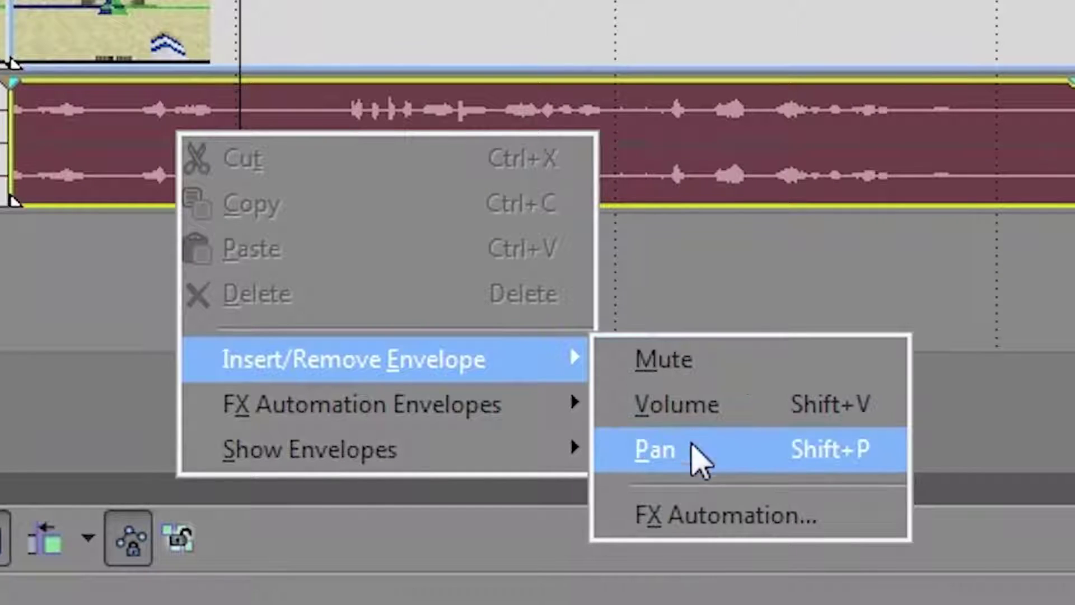
left_click(709, 409)
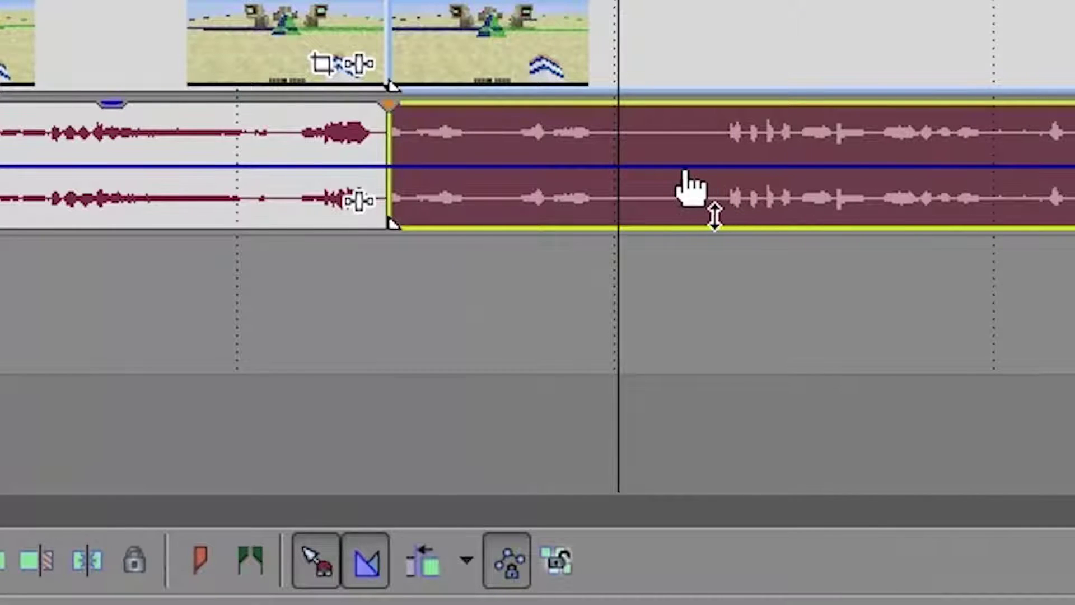
mouse_move(687, 167)
left_mouse_down()
mouse_move(694, 135)
mouse_move(690, 197)
mouse_move(713, 144)
mouse_move(707, 170)
left_mouse_up()
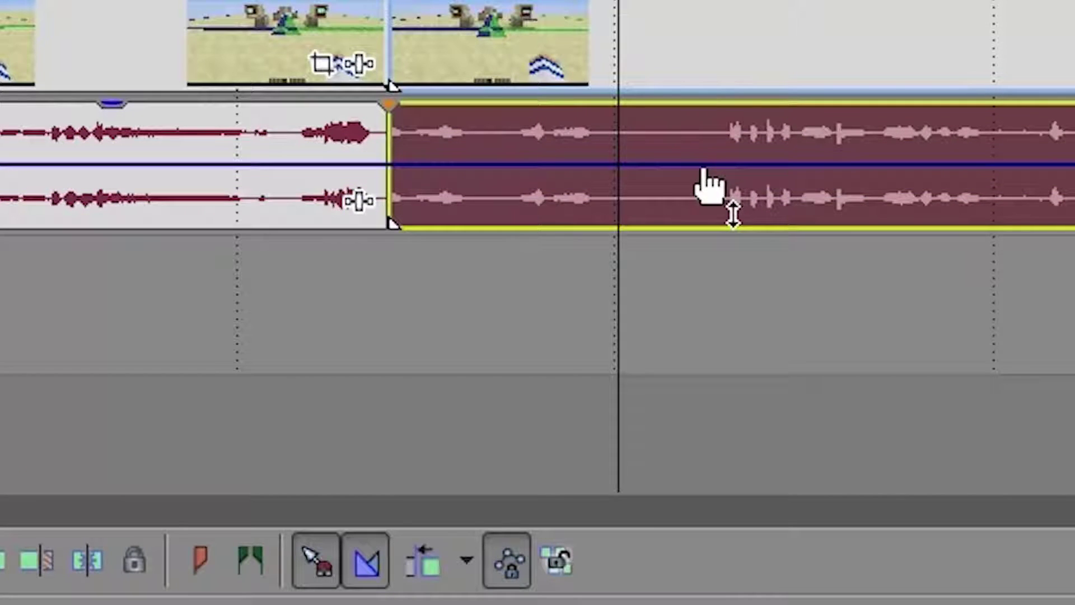
key("space")
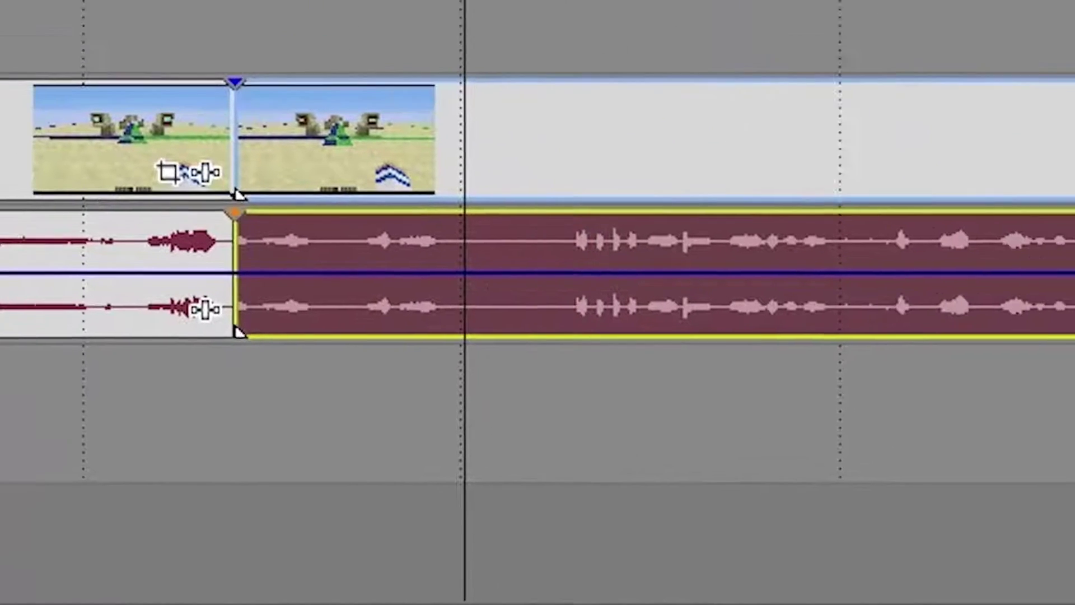
left_click(697, 172)
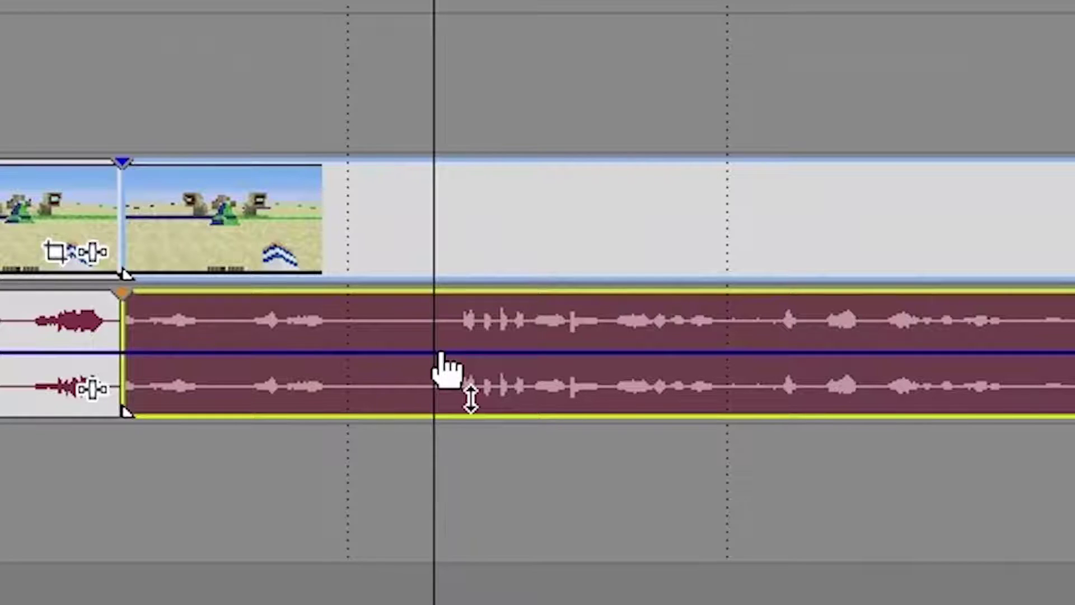
Switch the envelope to linear fades and add two volume points along the music
right_click(440, 359)
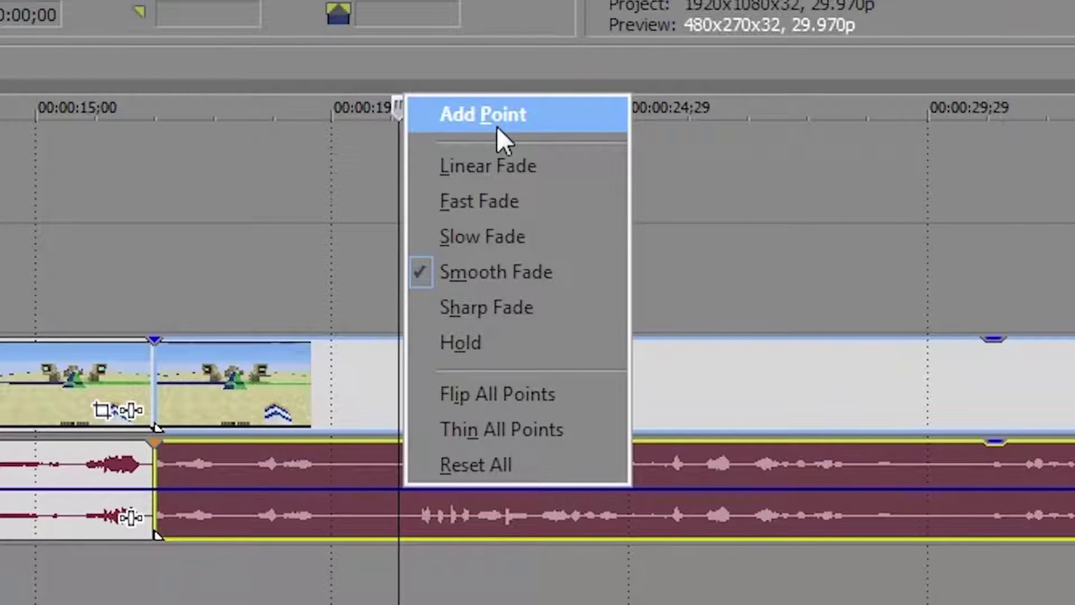
left_click(485, 166)
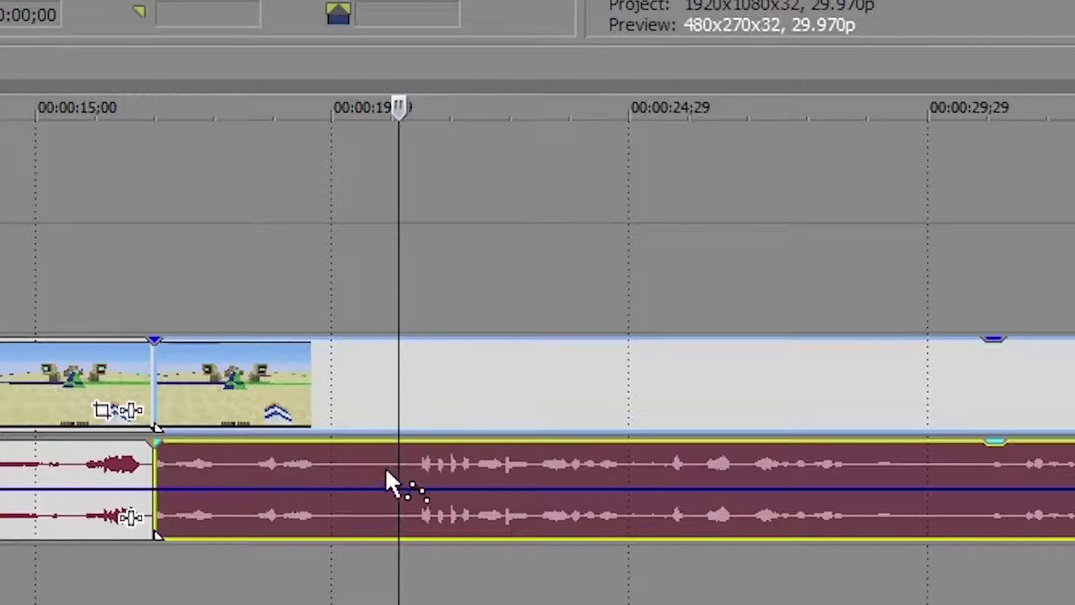
right_click(399, 495)
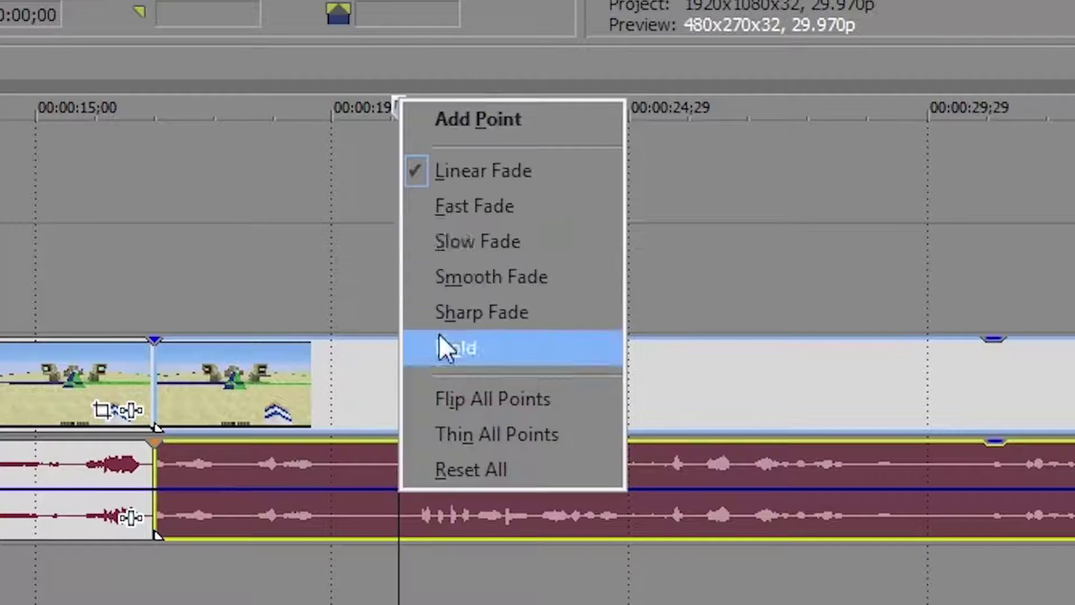
left_click(520, 126)
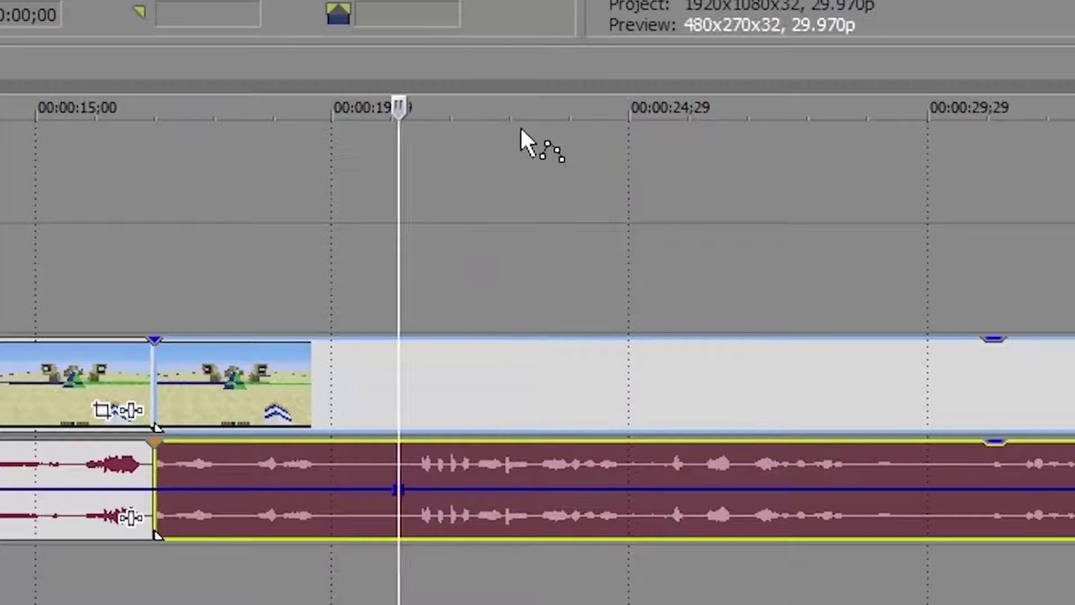
right_click(644, 489)
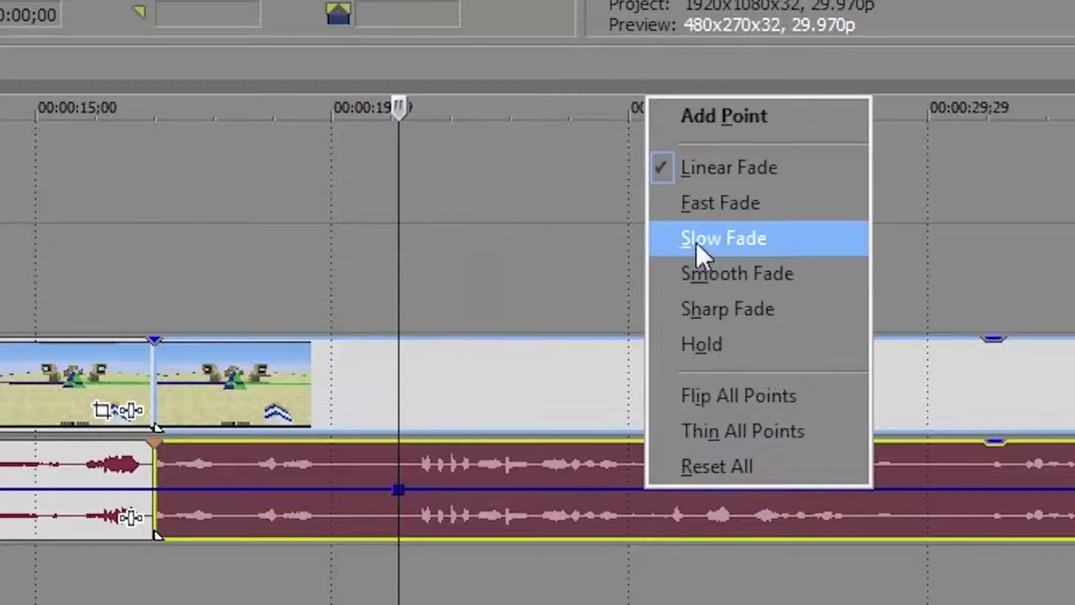
left_click(718, 124)
mouse_move(521, 490)
left_mouse_down()
mouse_move(521, 515)
mouse_move(522, 497)
left_mouse_up()
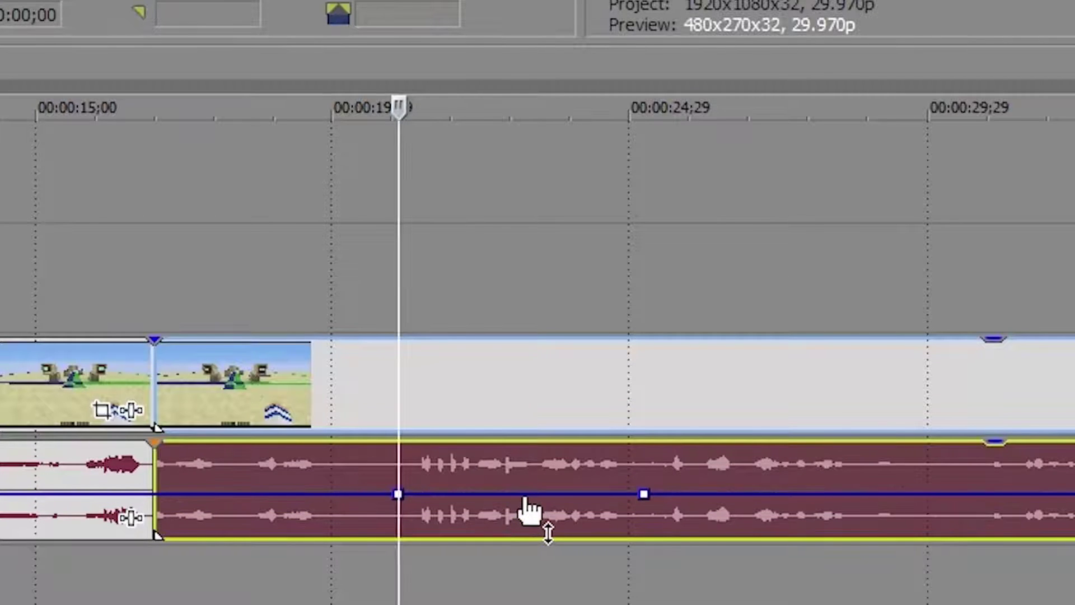
Add points just outside those two and change the level between the inner points
right_click(372, 491)
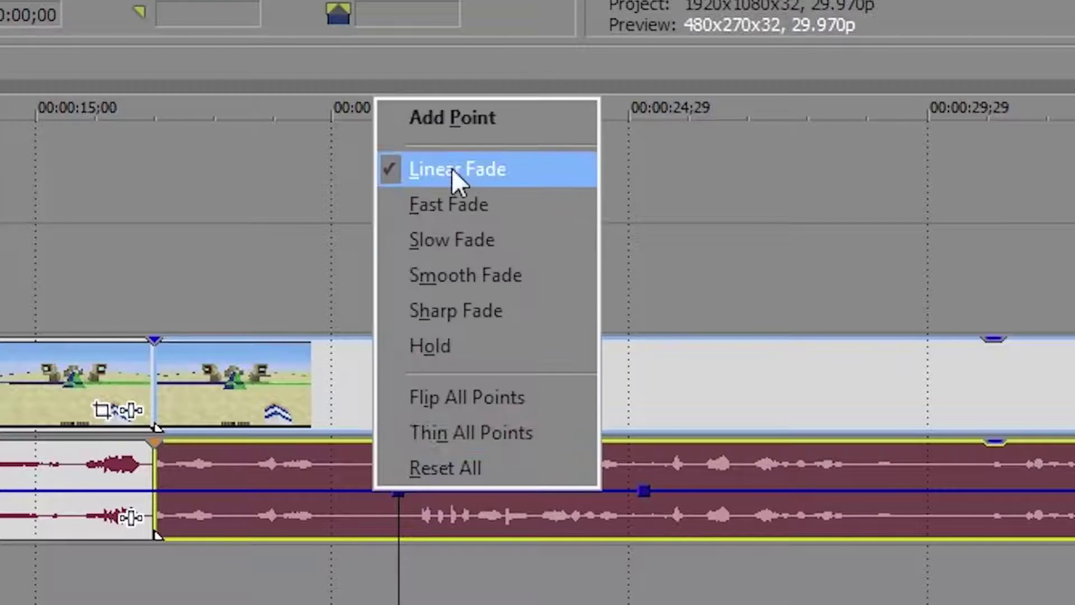
left_click(463, 130)
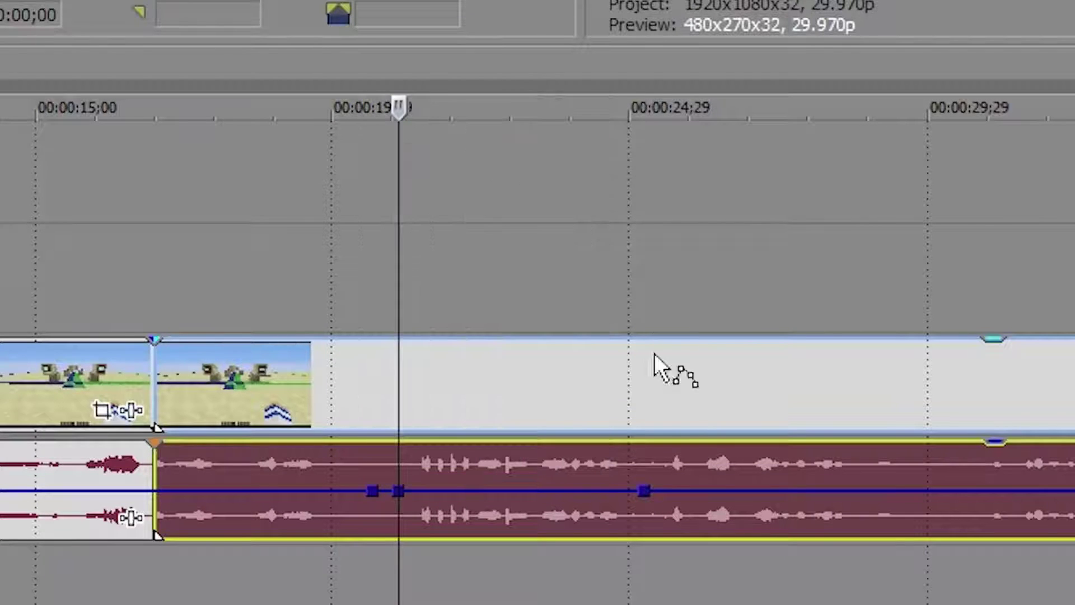
right_click(664, 491)
left_click(740, 116)
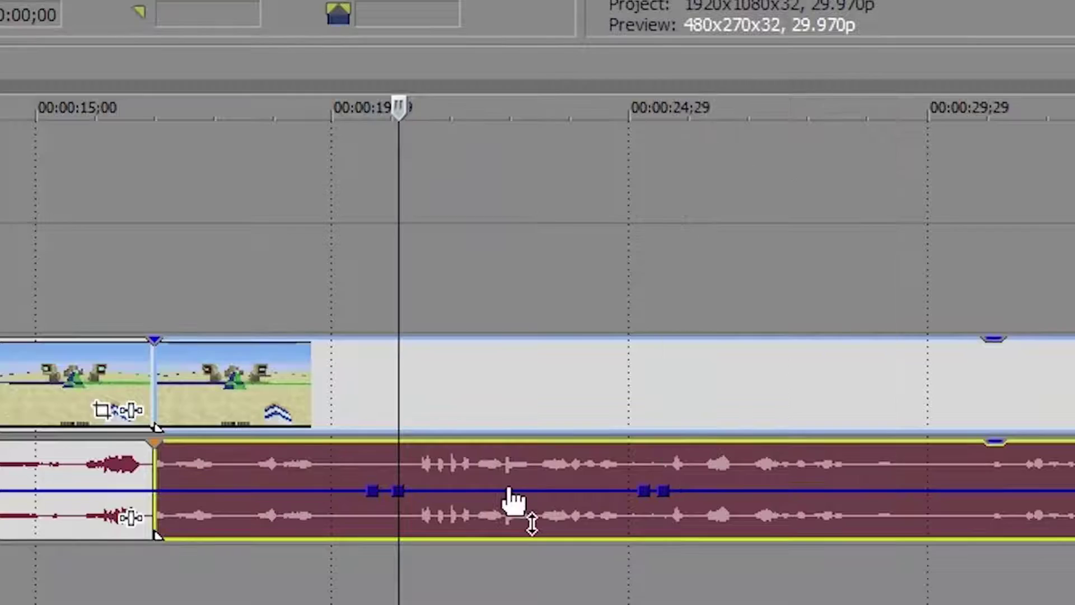
left_click_drag(504, 494, 456, 481)
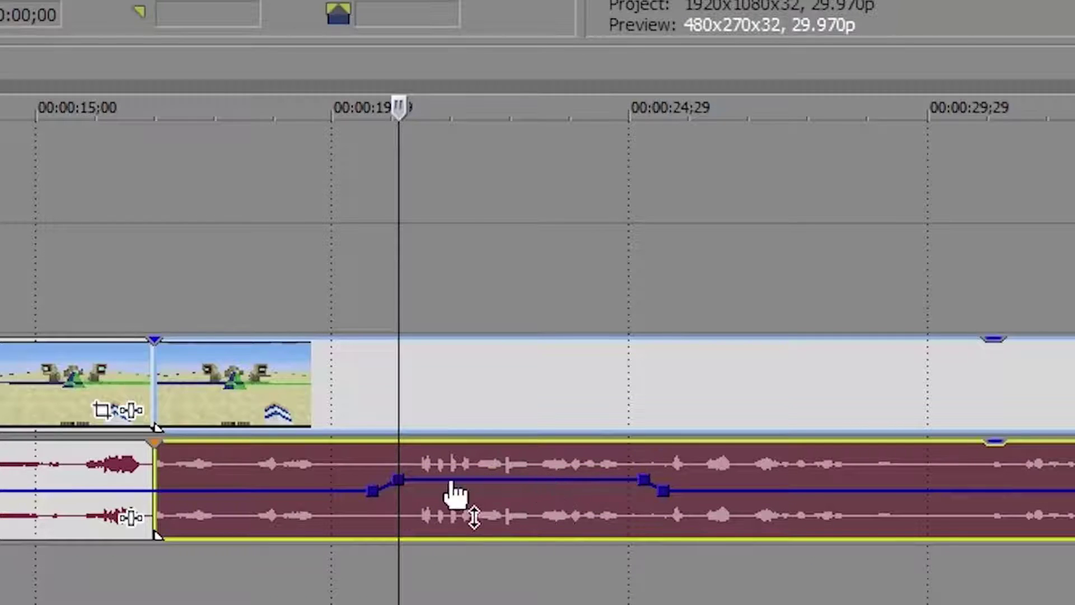
Reposition the rise's points and try curved, linear and fast fades on the rising segment
right_click(388, 488)
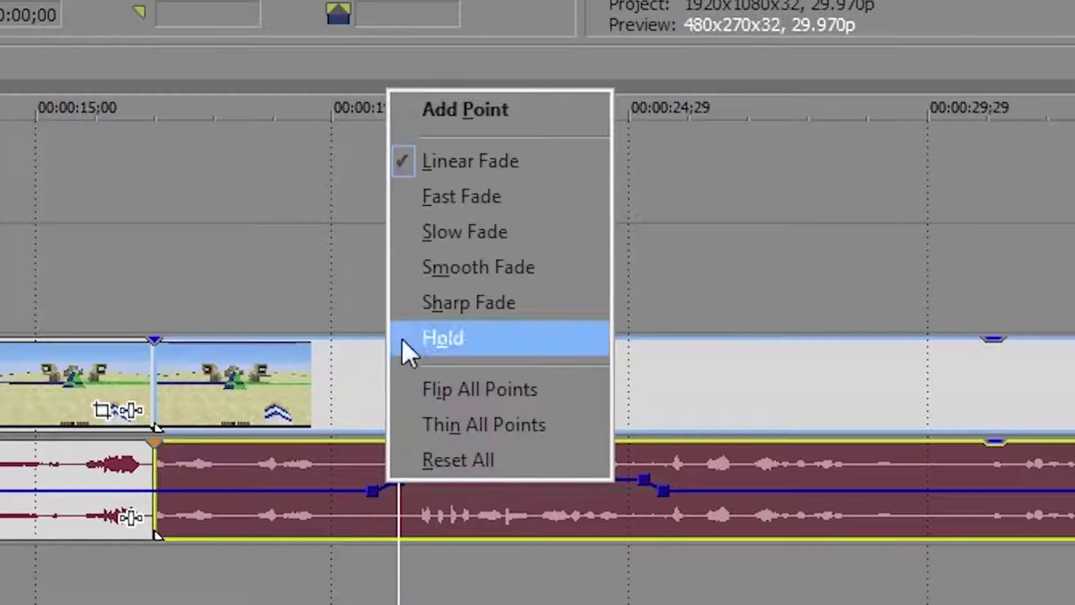
left_click(508, 196)
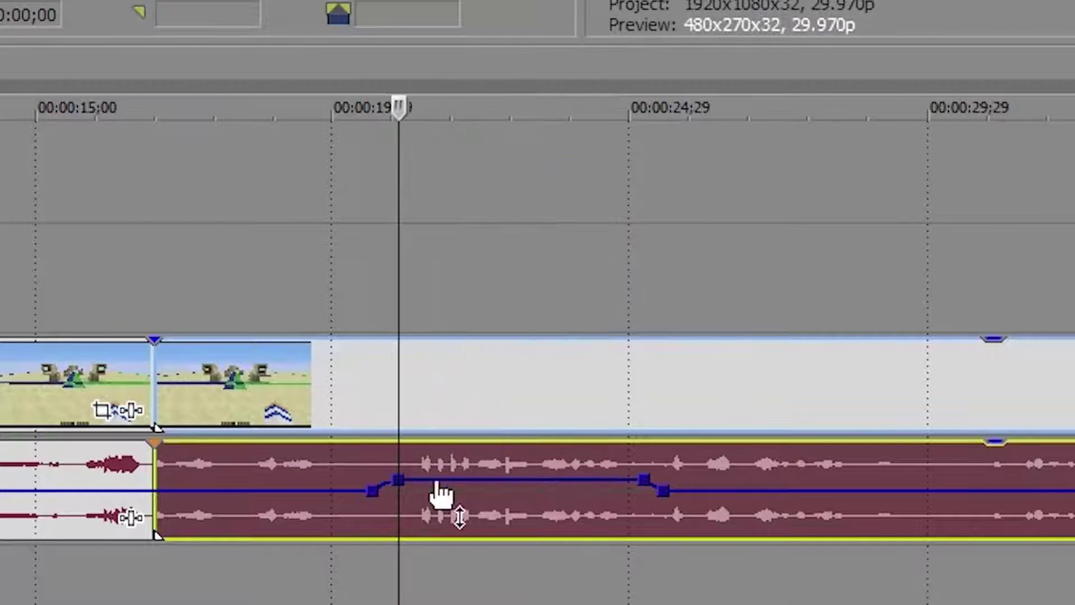
left_click_drag(407, 480, 420, 482)
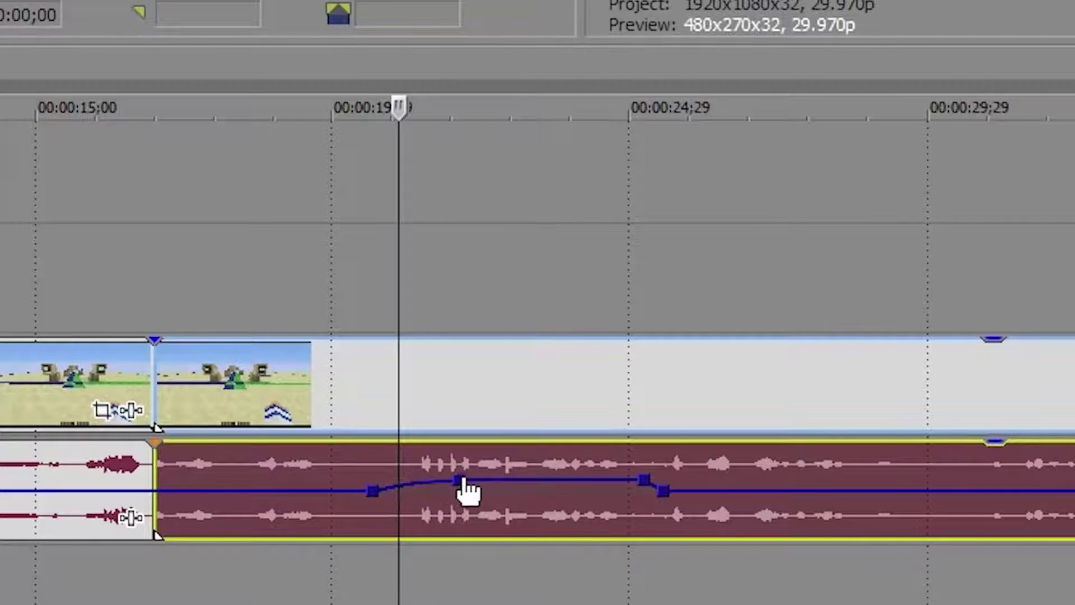
left_click_drag(514, 467, 544, 475)
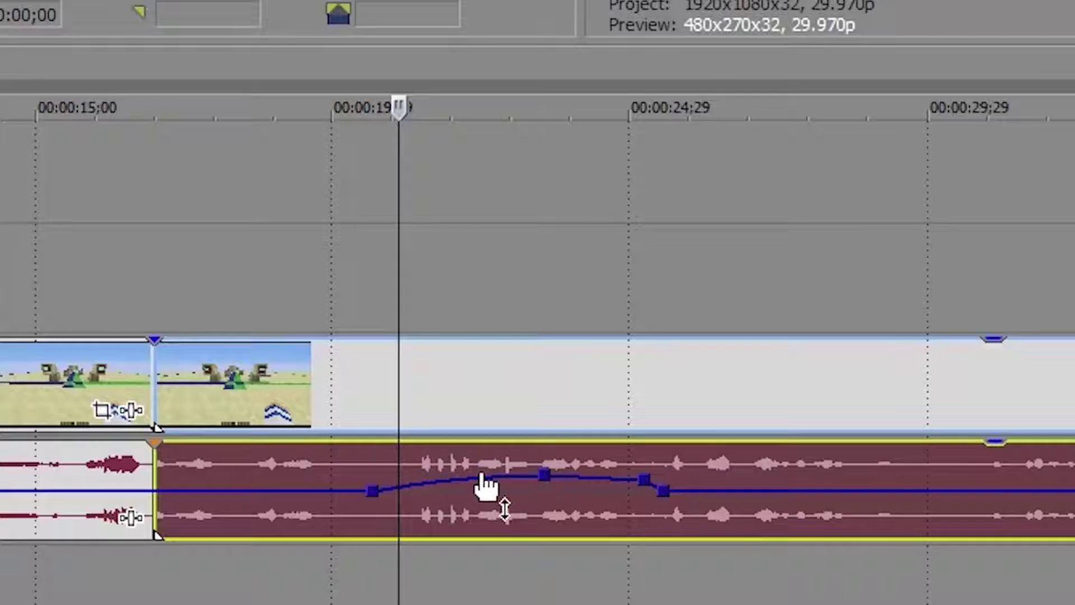
right_click(480, 474)
left_click(635, 160)
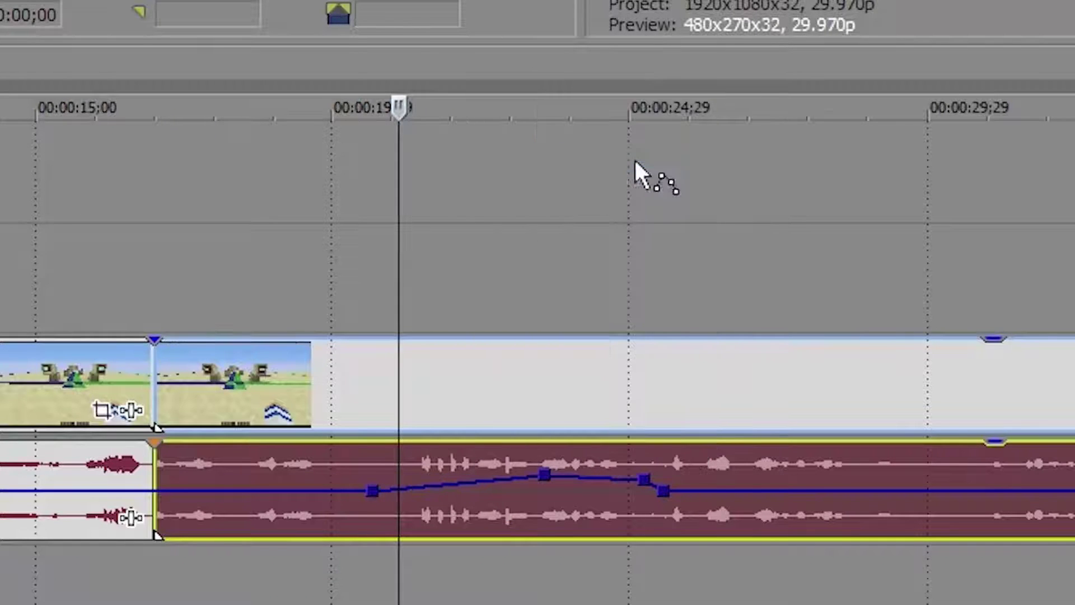
right_click(446, 485)
left_click(558, 207)
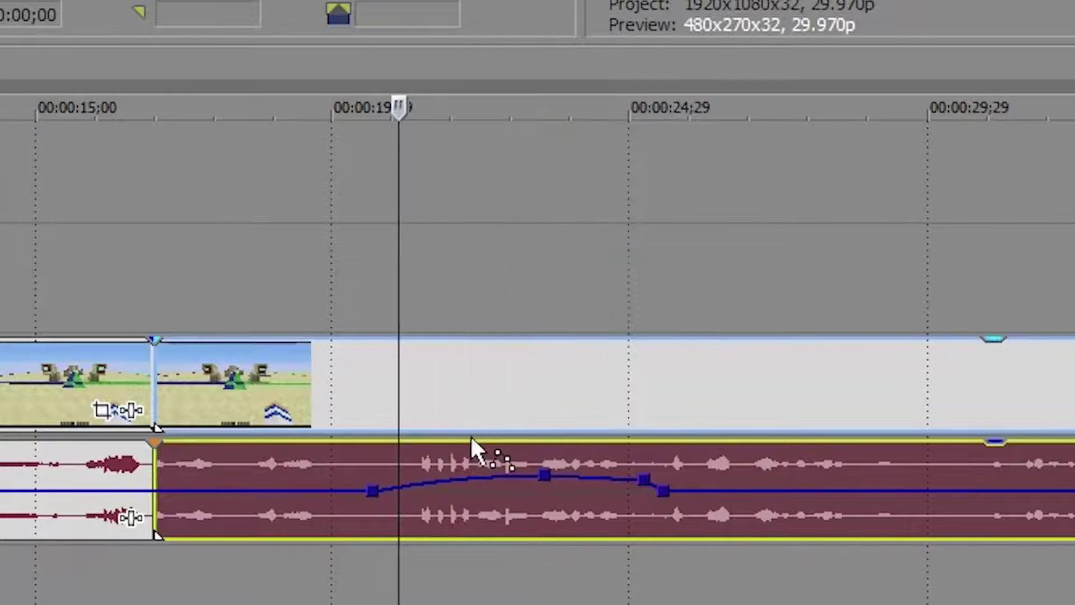
Apply smooth fades, pull the opening points much lower, raise the peak, and set Sharp Fade
right_click(437, 483)
left_click(533, 257)
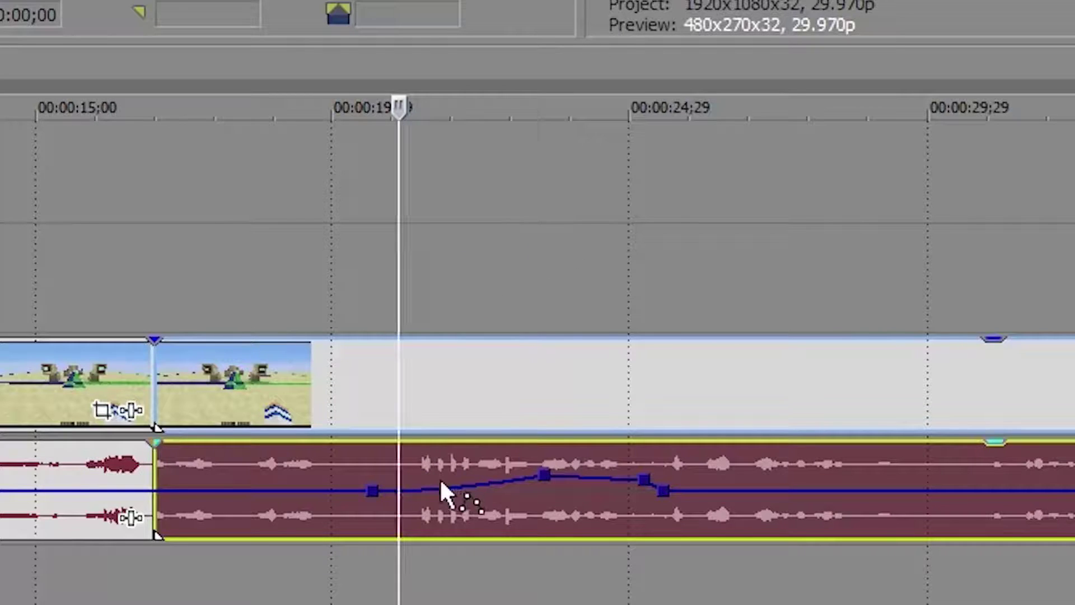
right_click(482, 485)
left_click(602, 280)
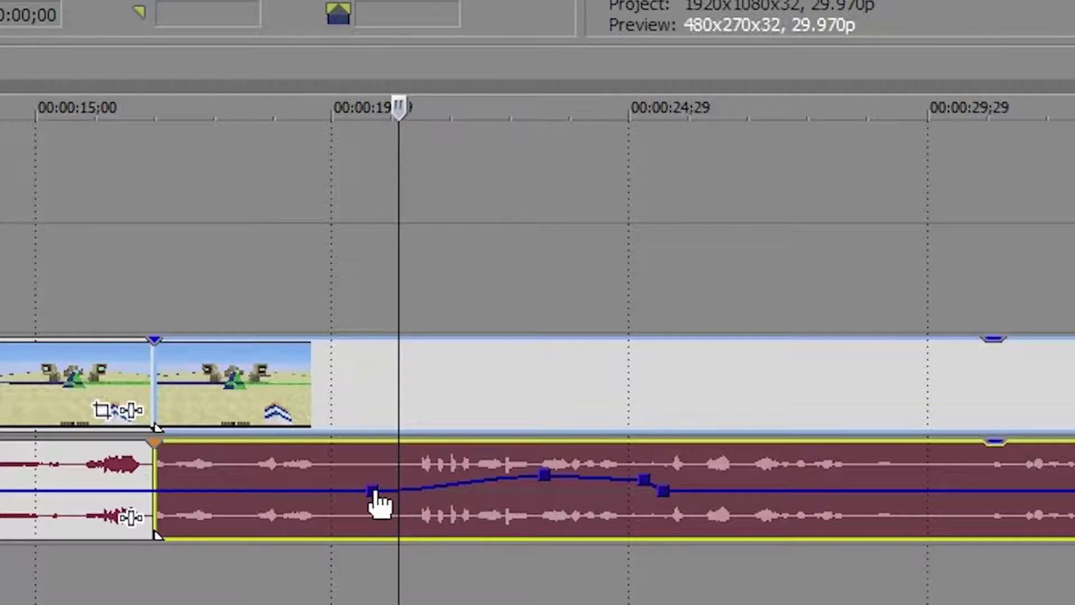
left_click_drag(373, 491, 371, 520)
left_click(546, 479)
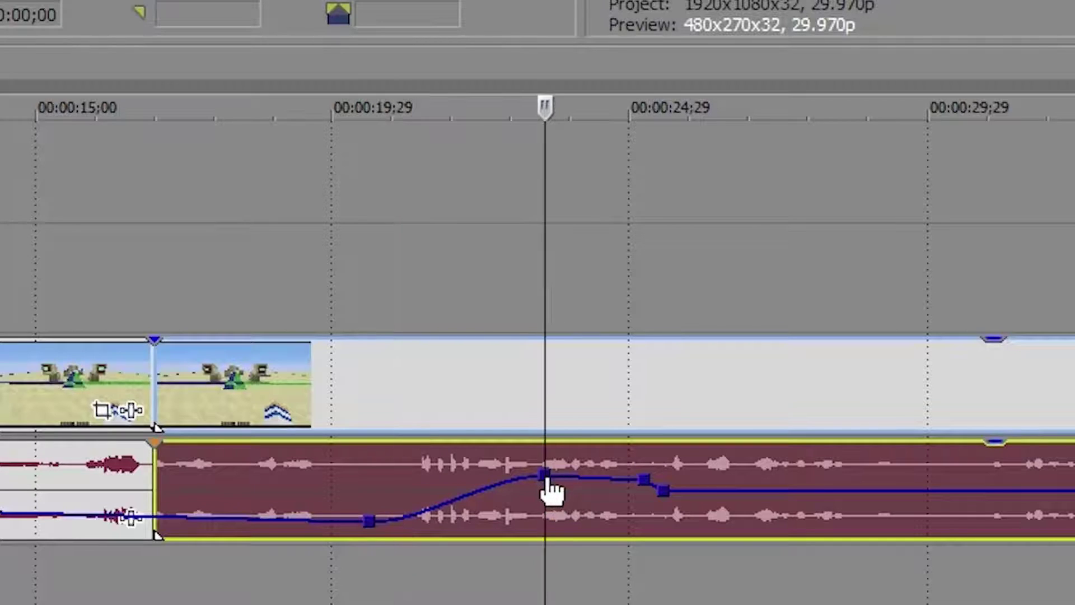
left_click_drag(546, 477, 510, 465)
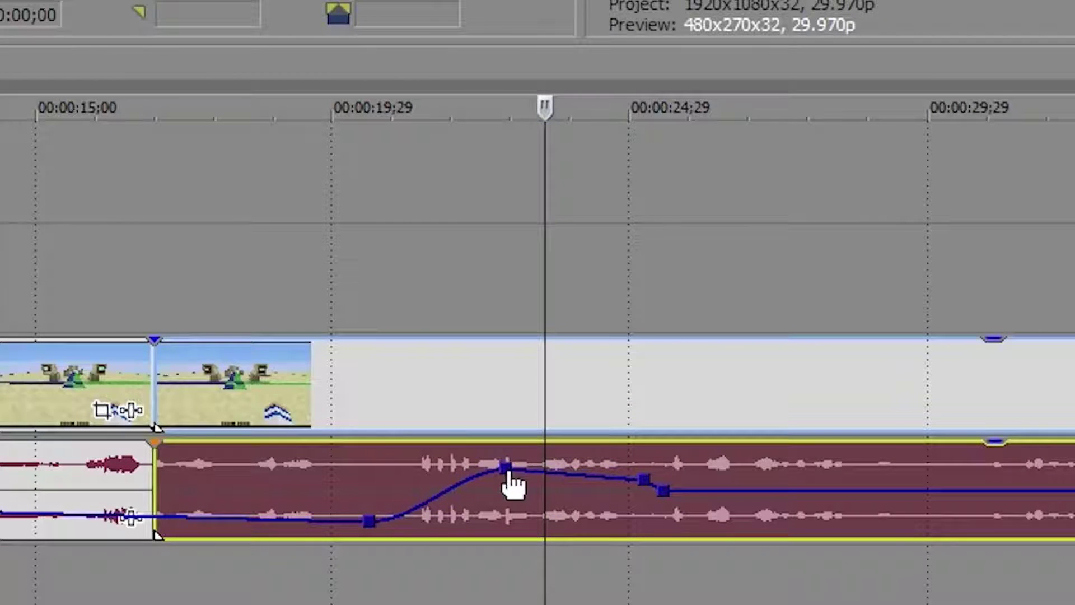
right_click(453, 487)
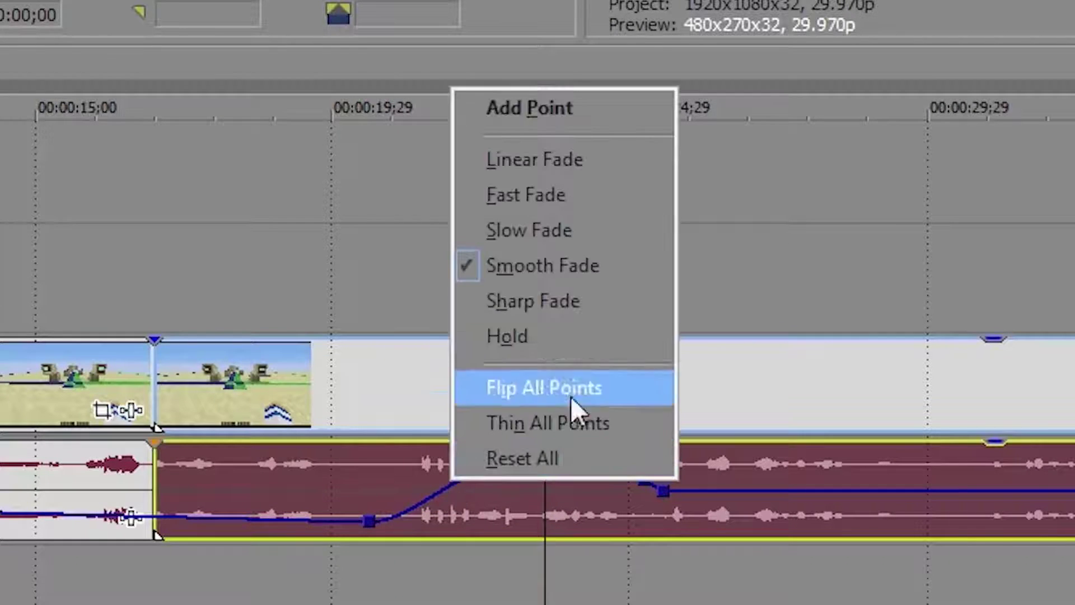
left_click(603, 302)
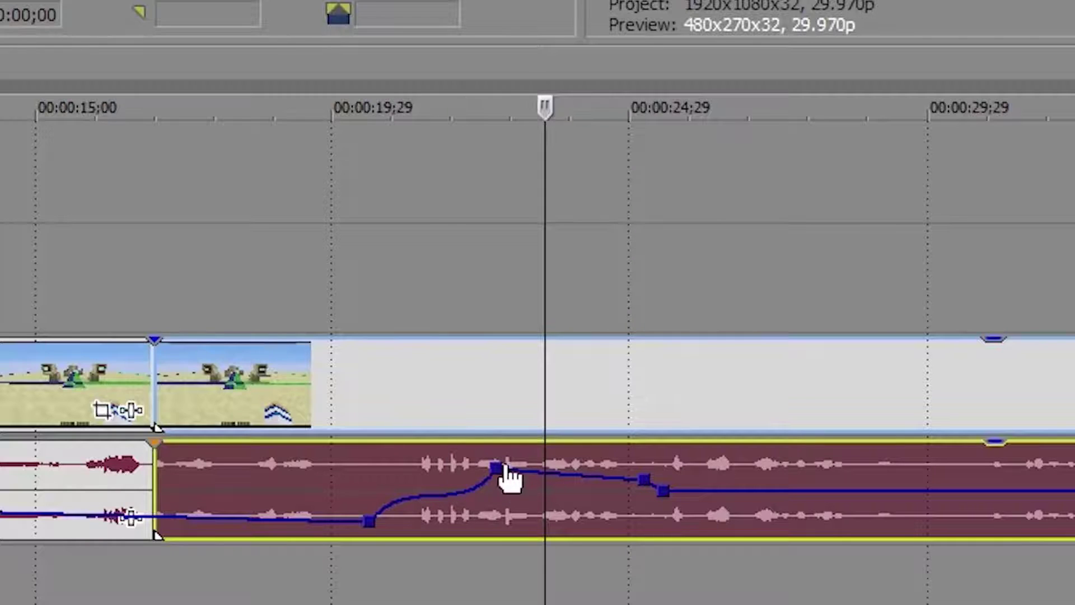
Make the segment a hold step and pull an envelope point down into a dip
right_click(424, 496)
left_click(518, 347)
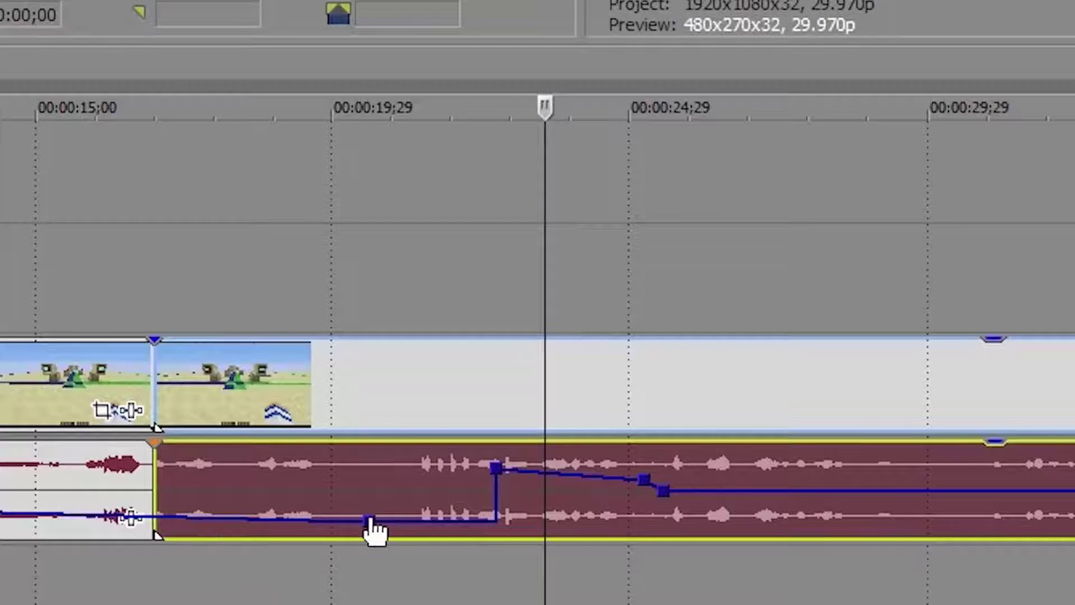
left_click_drag(373, 530, 378, 507)
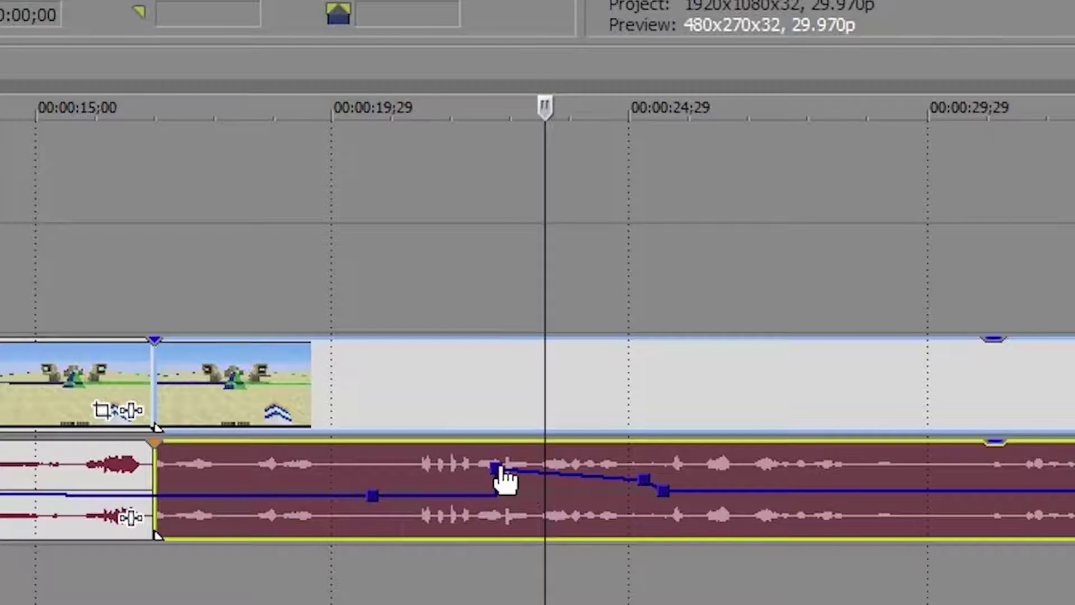
left_click_drag(500, 468, 492, 529)
left_click_drag(374, 507, 378, 493)
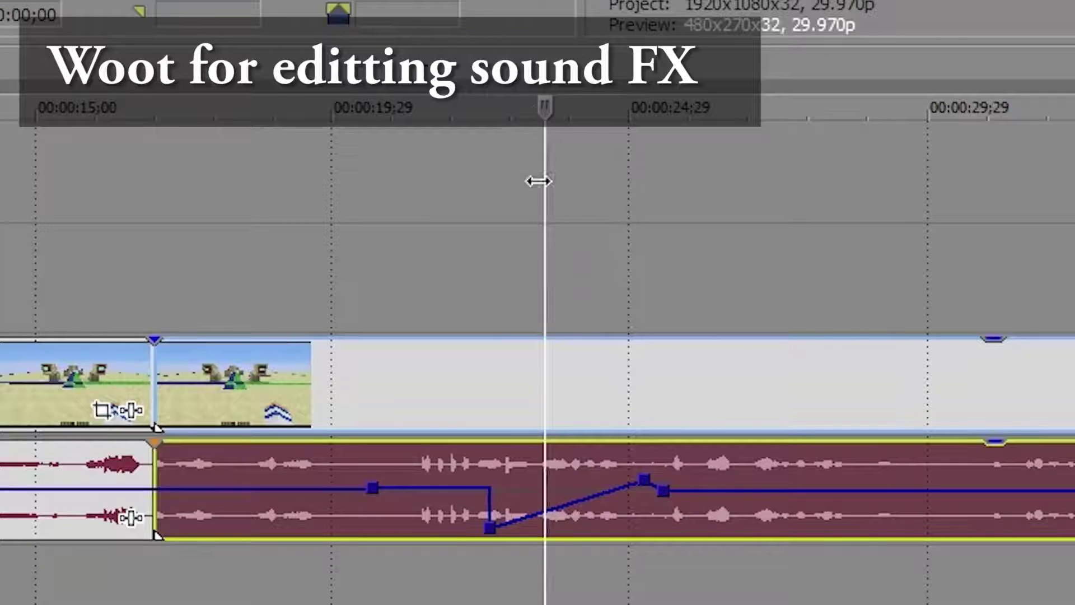
Add a point after the dip, raise it, and set both dip points to Hold
right_click(509, 532)
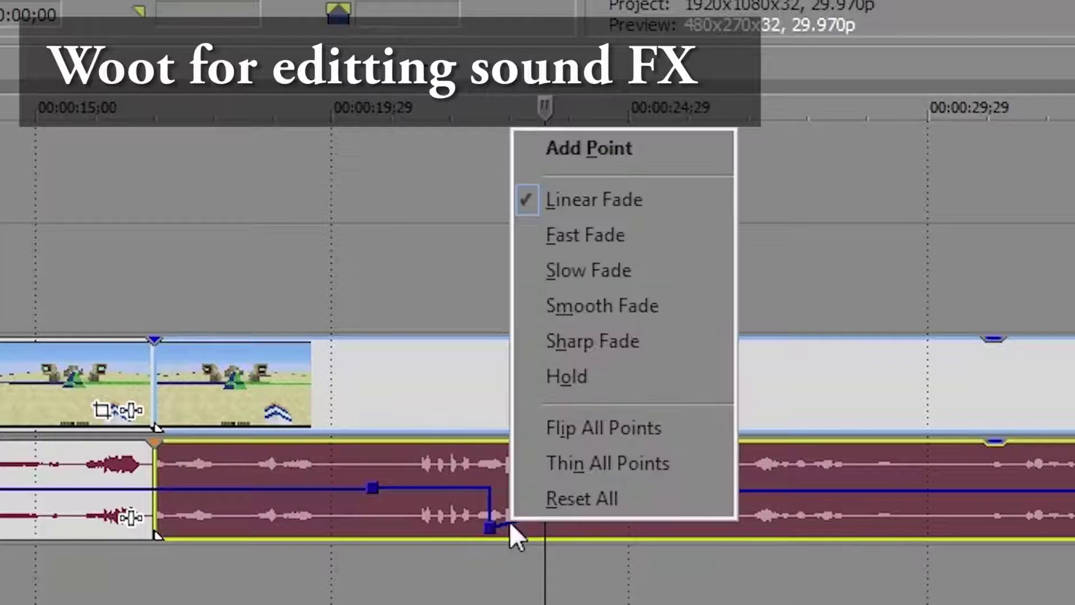
left_click(576, 167)
left_click_drag(508, 522, 513, 486)
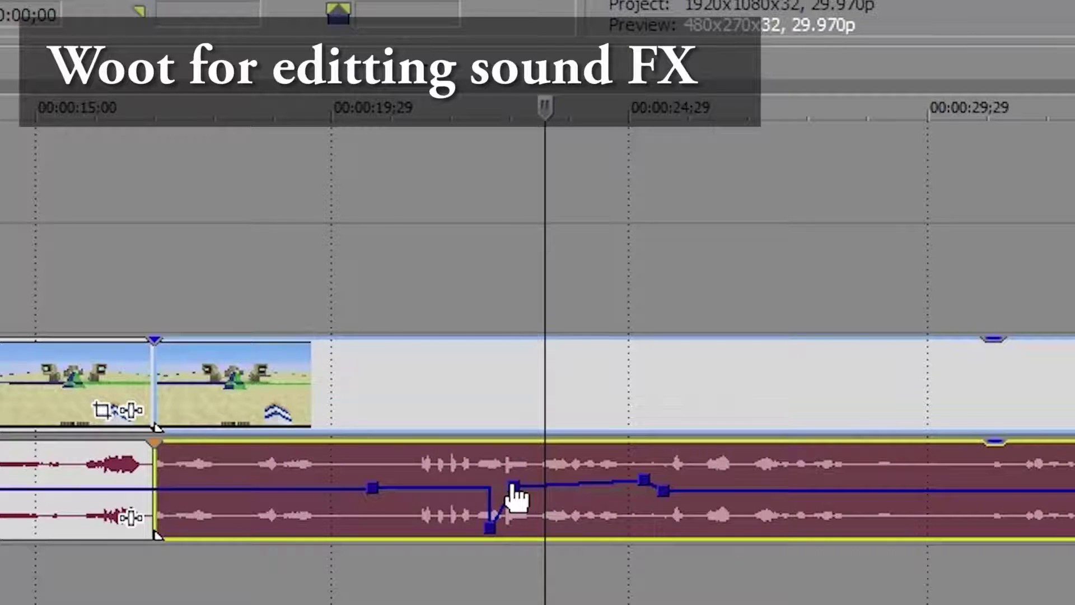
right_click(512, 493)
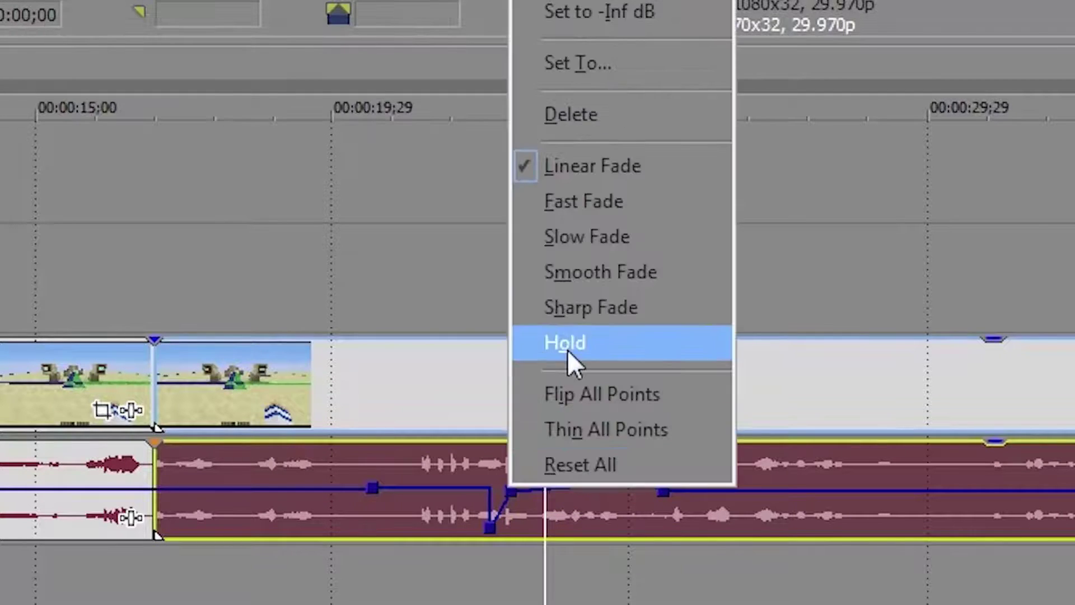
left_click(566, 347)
right_click(507, 506)
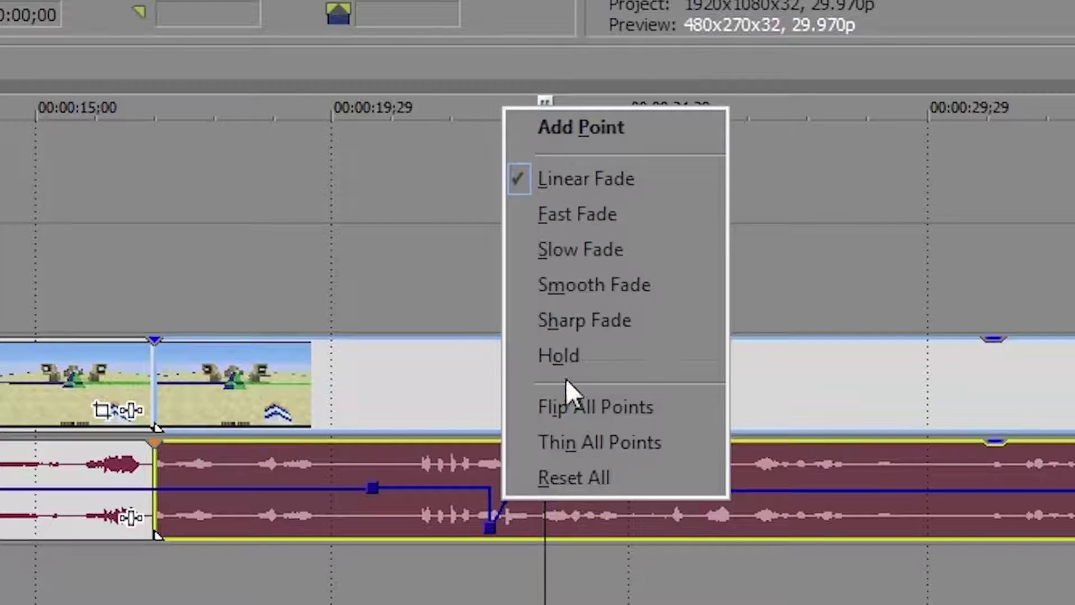
left_click(565, 355)
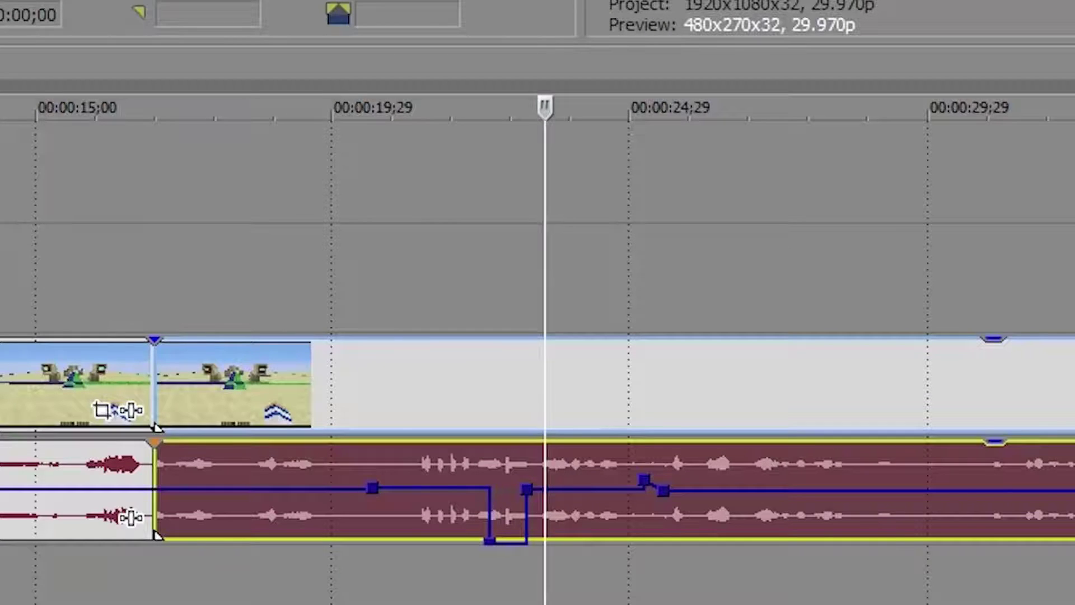
Play over the dip, raise its lowest point slightly, and replay from the dip's start
left_click(524, 392)
mouse_move(530, 108)
left_mouse_down()
mouse_move(427, 107)
mouse_move(461, 108)
left_mouse_up()
key("space")
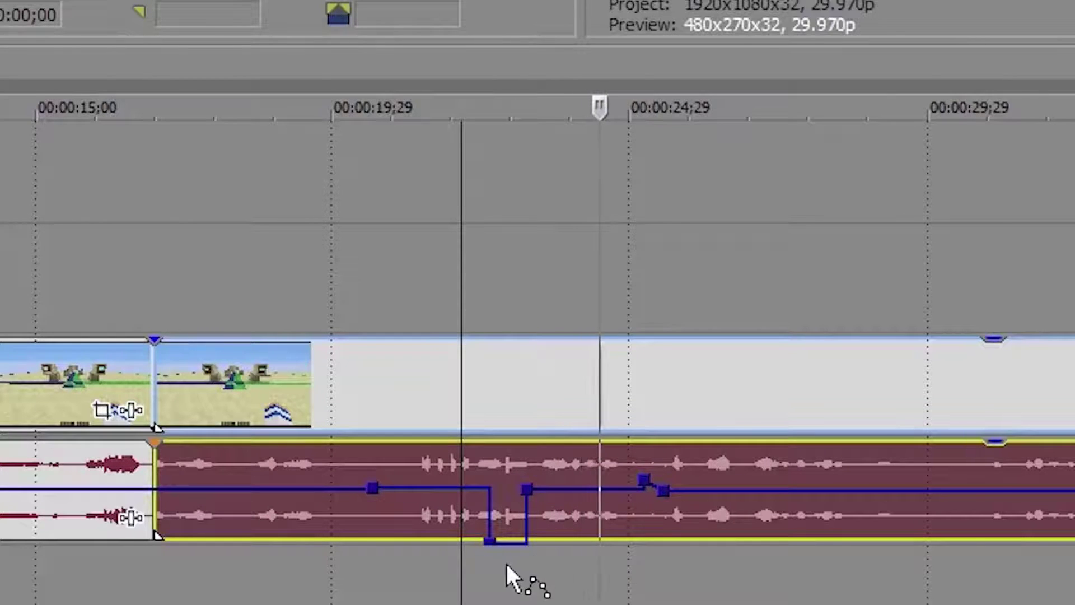
key("space")
left_click_drag(491, 542, 492, 525)
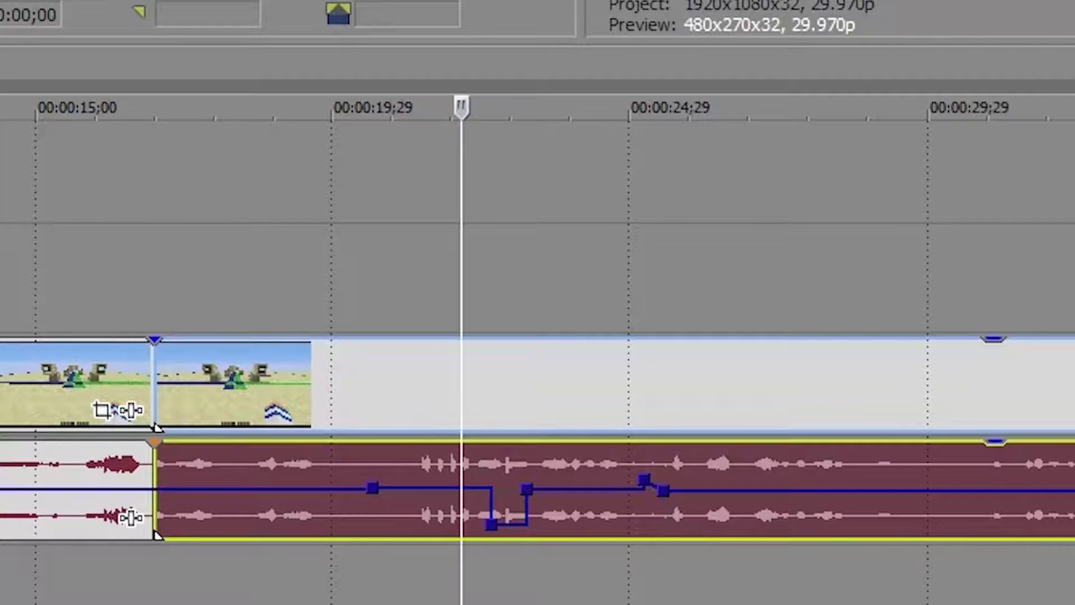
key("space")
key("space")
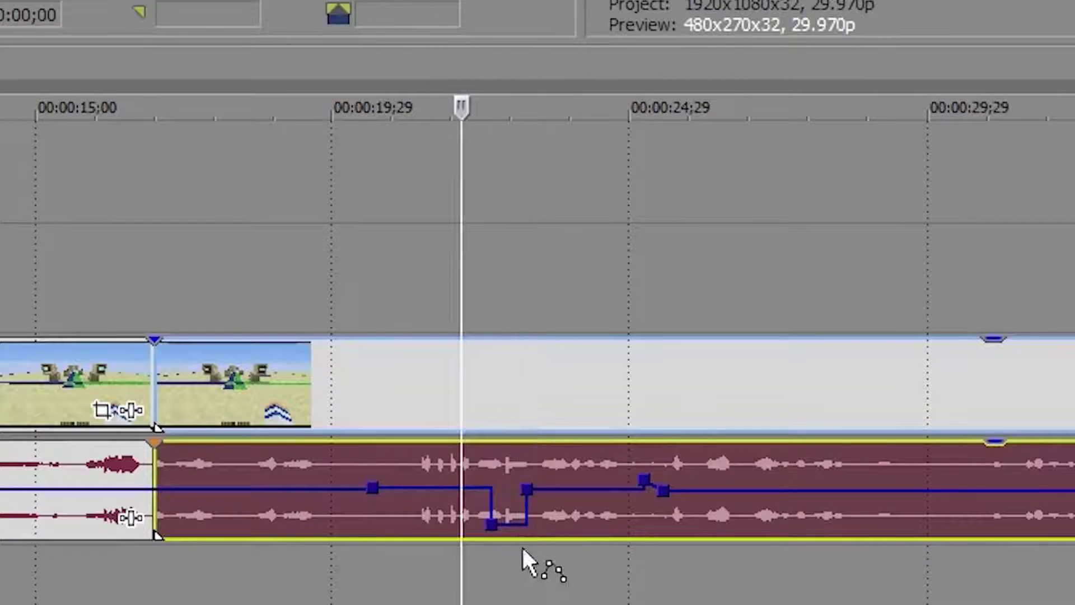
left_click(492, 536)
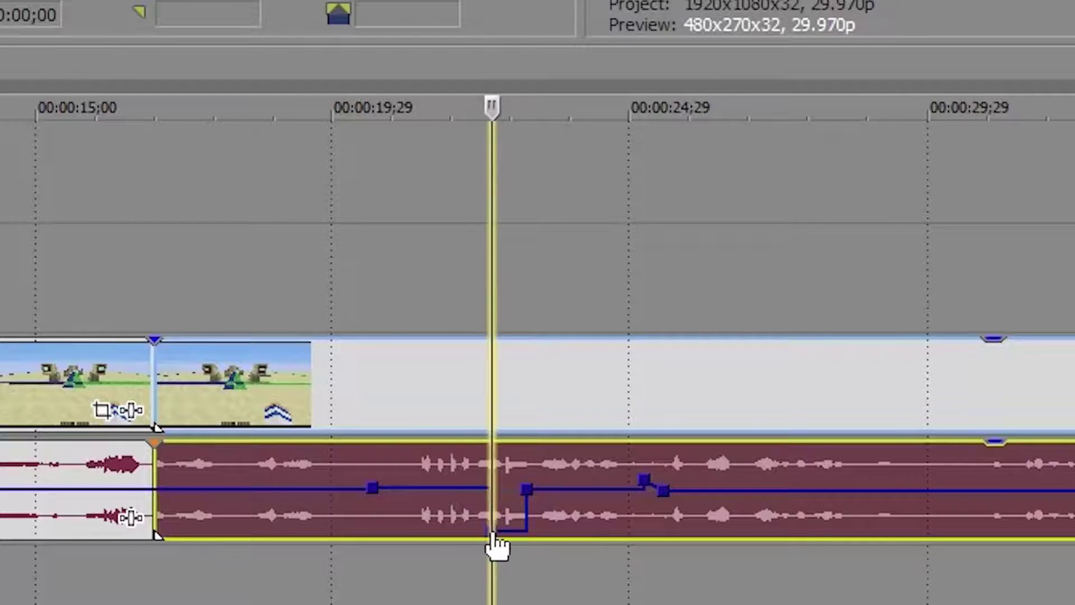
key("space")
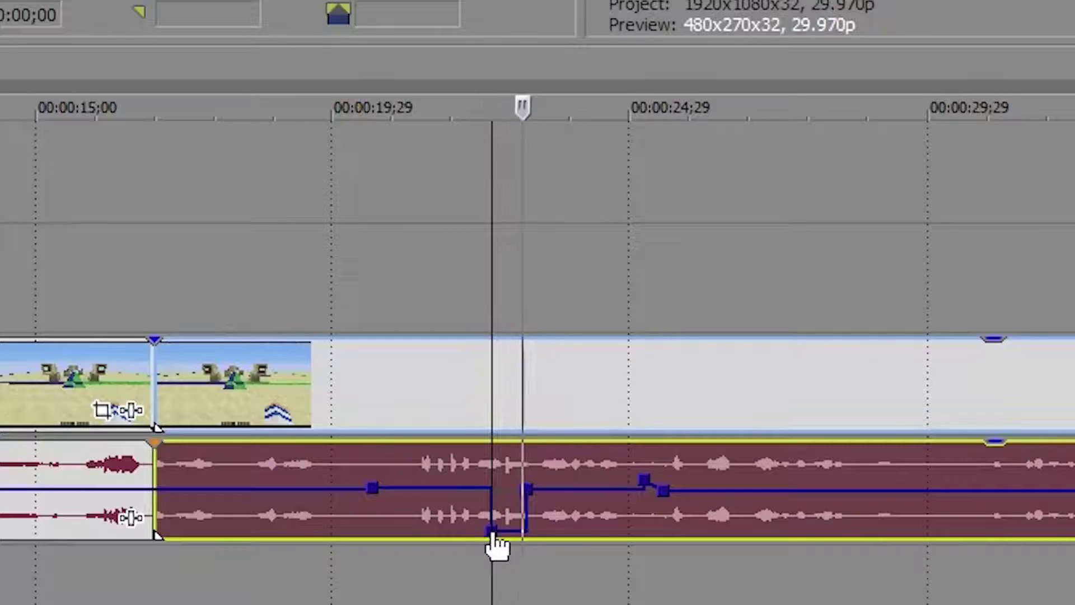
key("space")
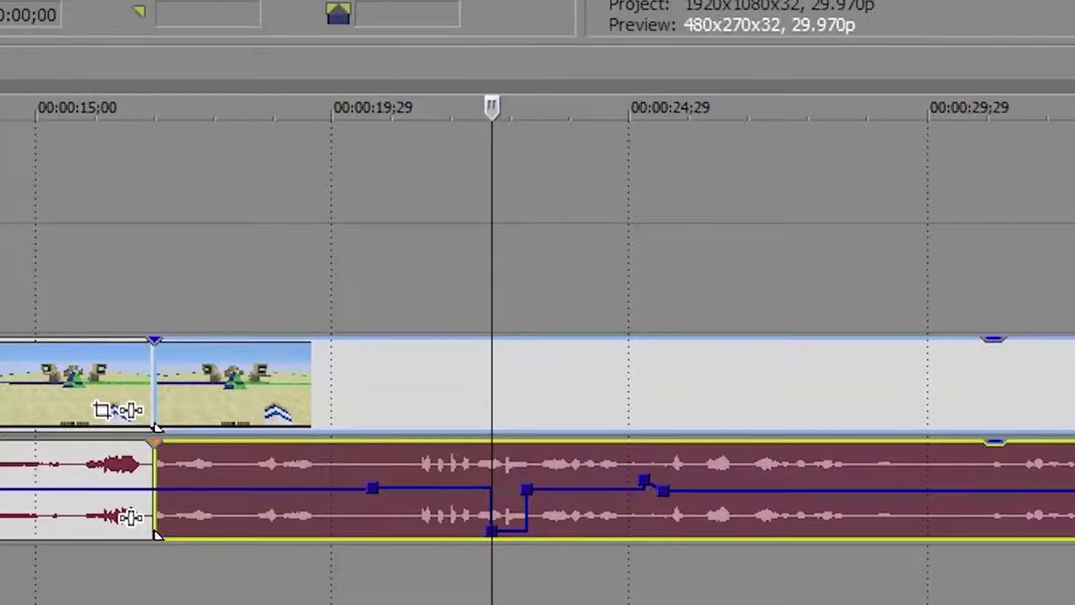
Add a mute envelope to the music track
right_click(586, 500)
mouse_move(661, 353)
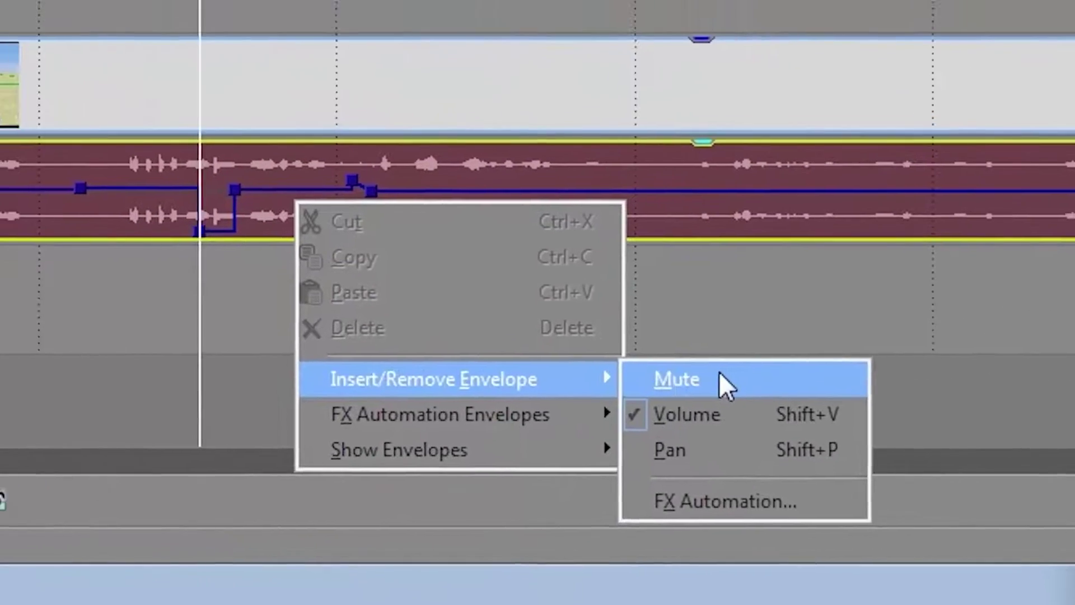
left_click(719, 372)
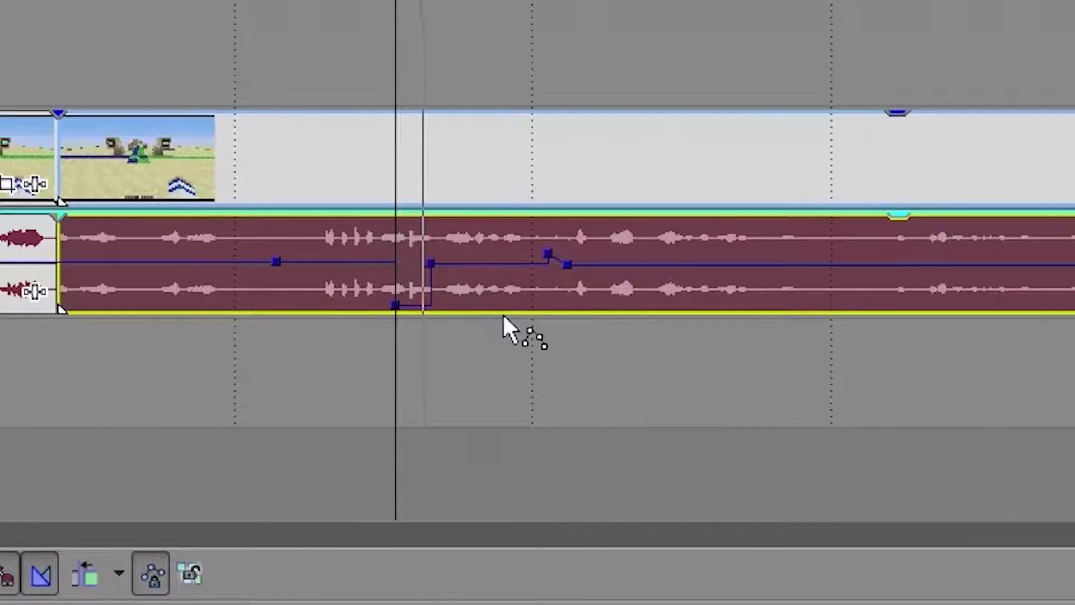
Add a volume envelope point just after the raised stretch, keeping the level beyond it flat
right_click(612, 265)
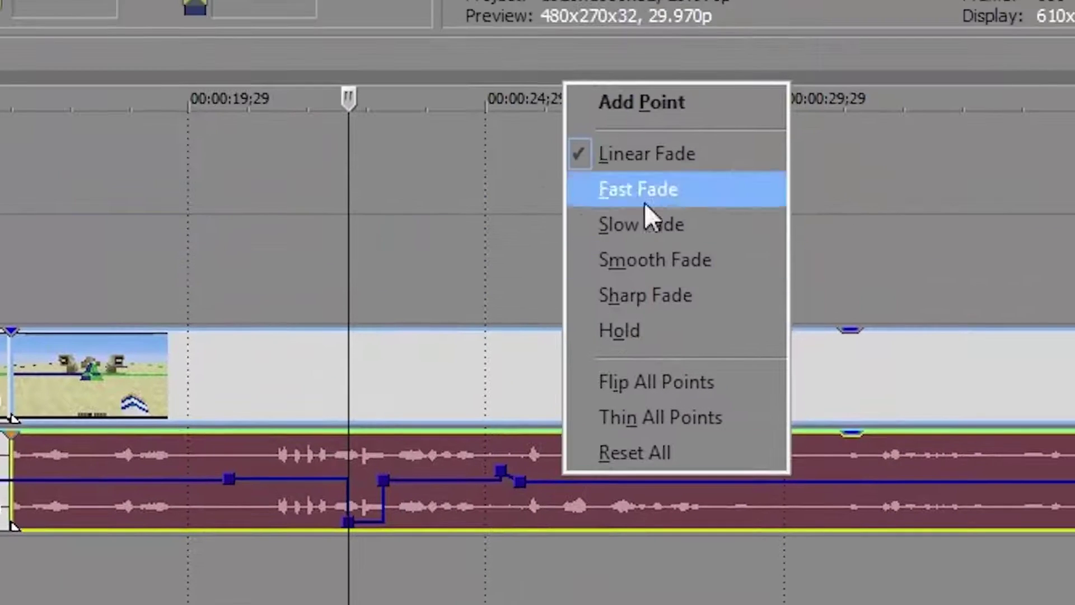
left_click(649, 107)
mouse_move(560, 480)
left_mouse_down()
mouse_move(569, 510)
mouse_move(580, 482)
mouse_move(569, 509)
mouse_move(560, 480)
left_mouse_up()
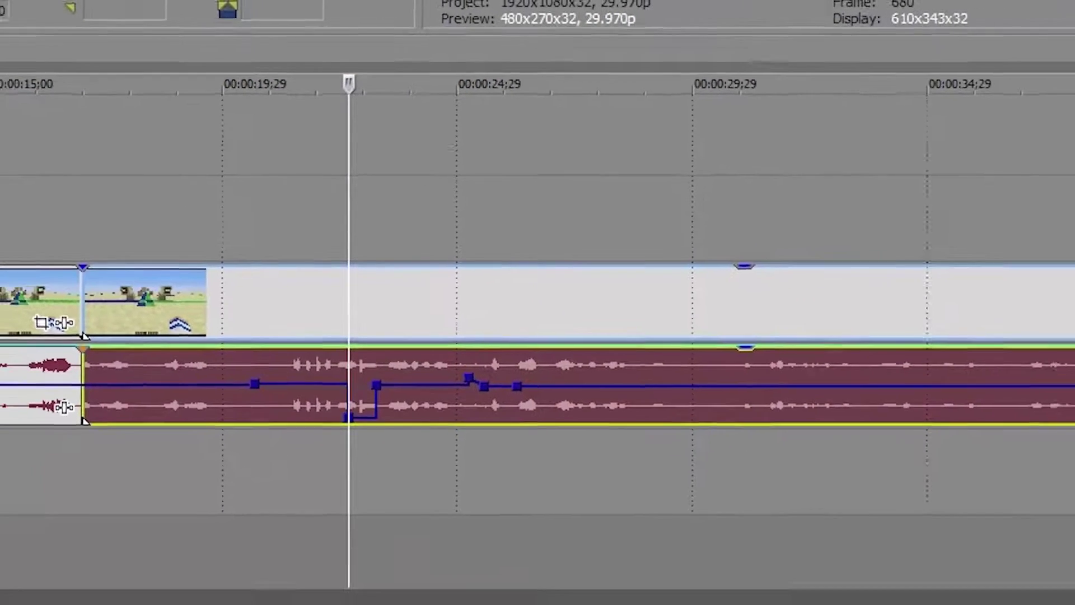
Zoom and scroll to the outro near 6:40–7:10 and put the playhead in the teal end-card music
scroll(574, 604, "down", 10)
scroll(514, 511, "down", 1)
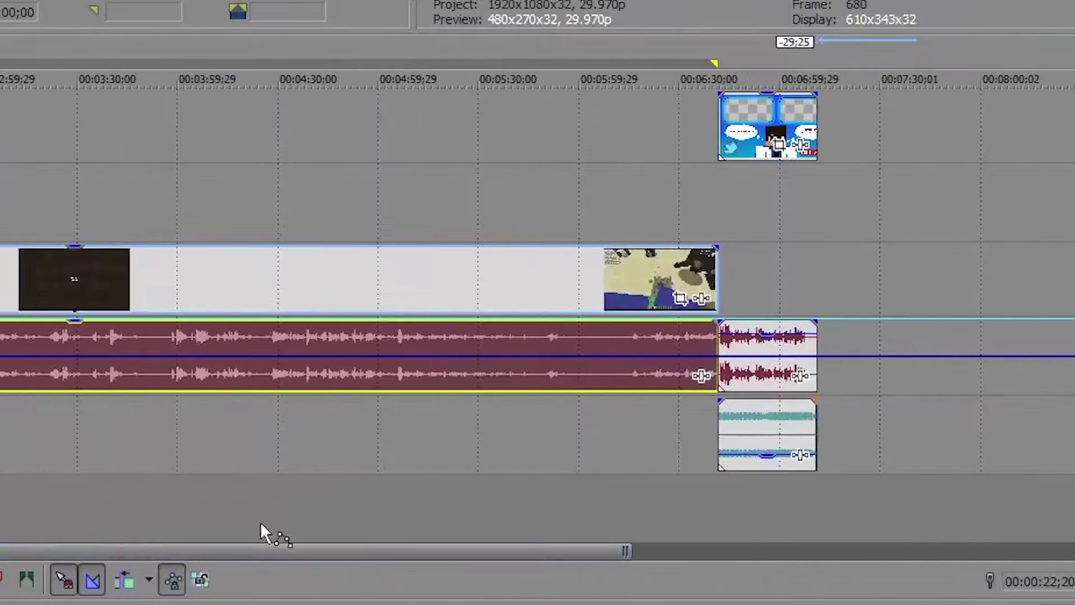
left_click_drag(113, 551, 396, 551)
scroll(321, 438, "left", 10)
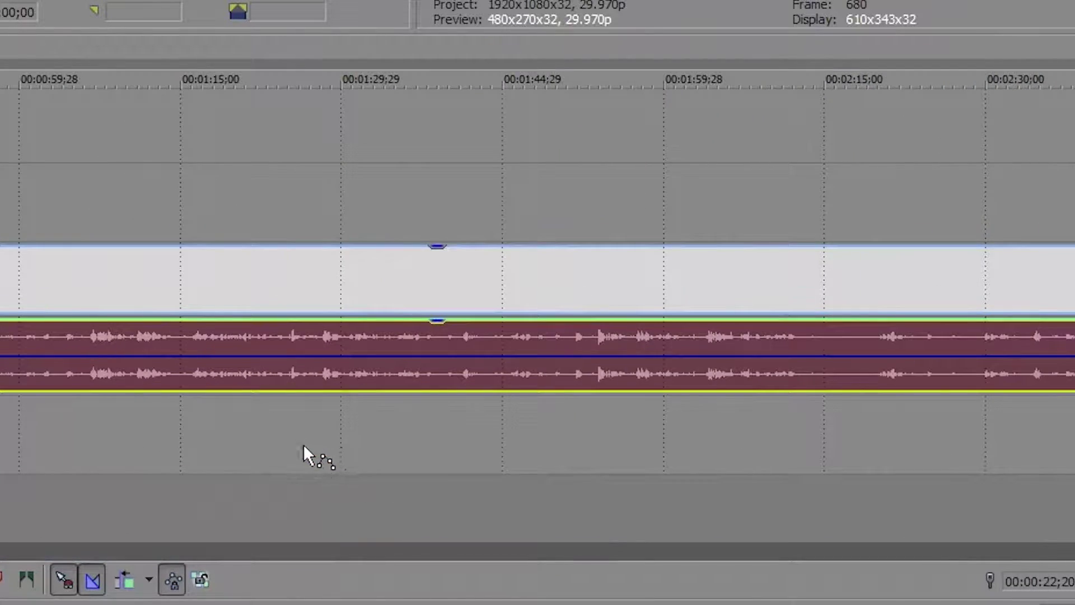
scroll(475, 340, "left", 5)
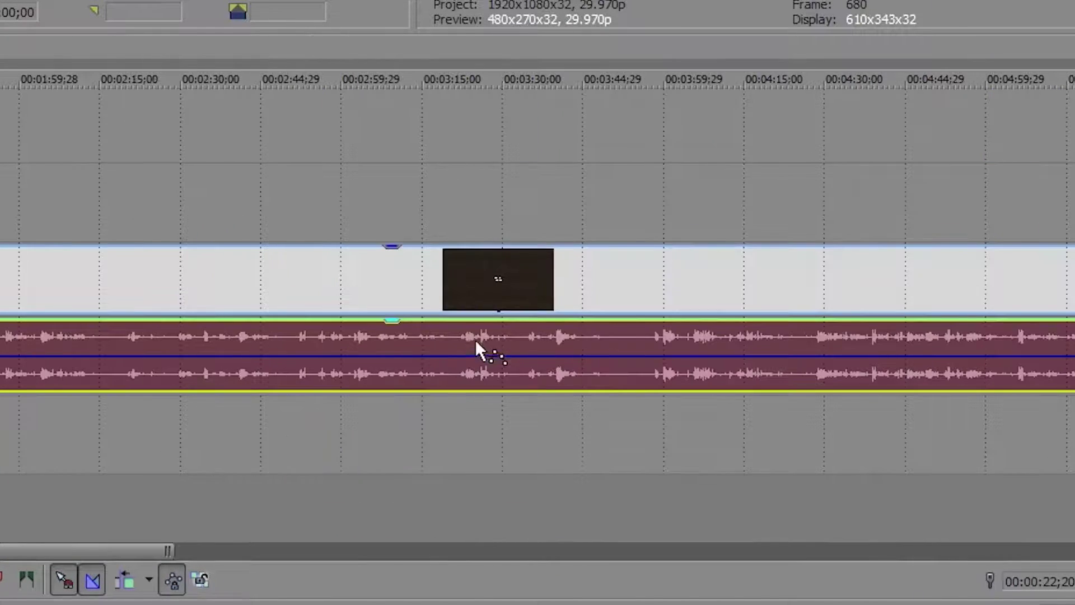
scroll(426, 252, "down", 5)
left_click(257, 202)
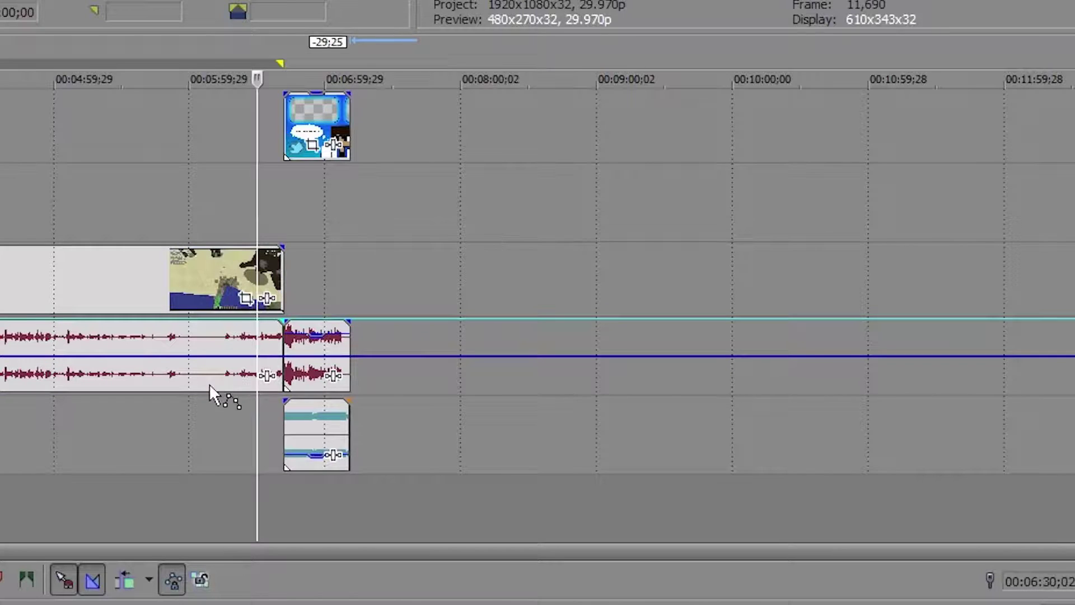
scroll(238, 426, "up", 8)
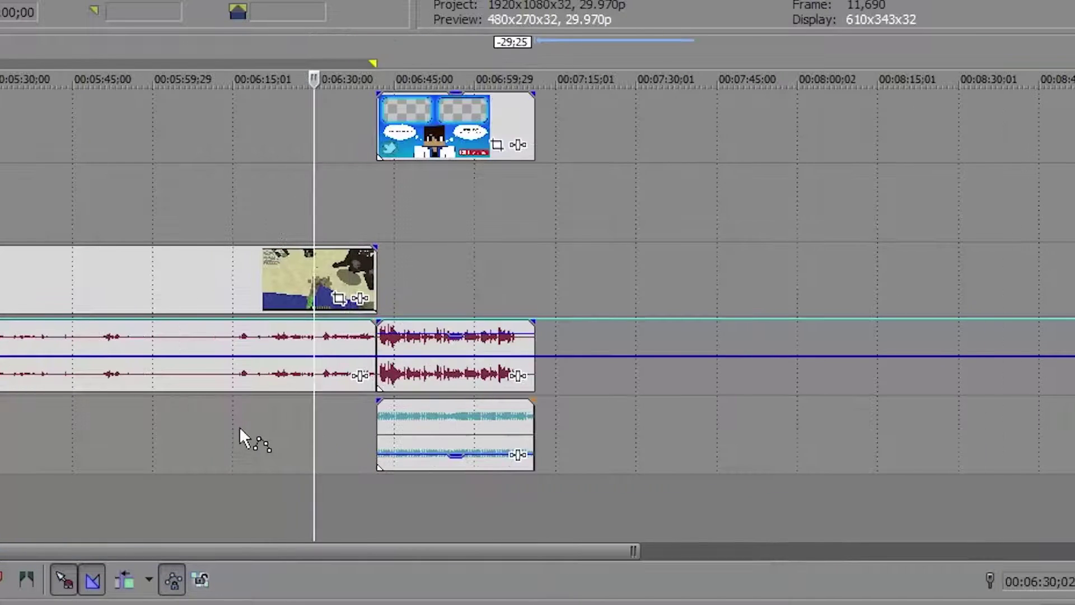
left_click_drag(290, 548, 328, 549)
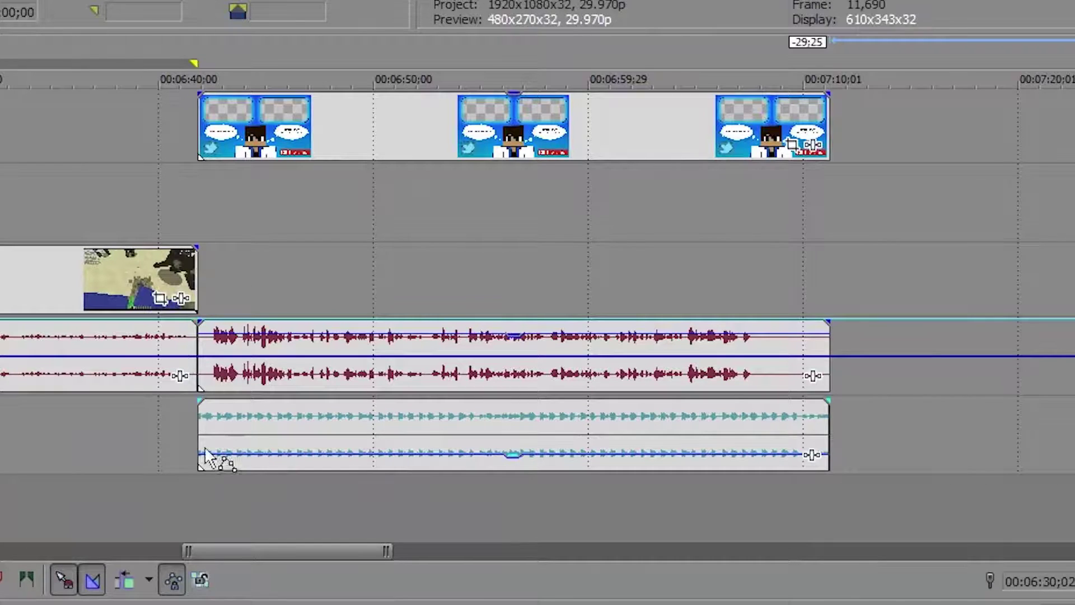
left_click(514, 455)
left_click(511, 455)
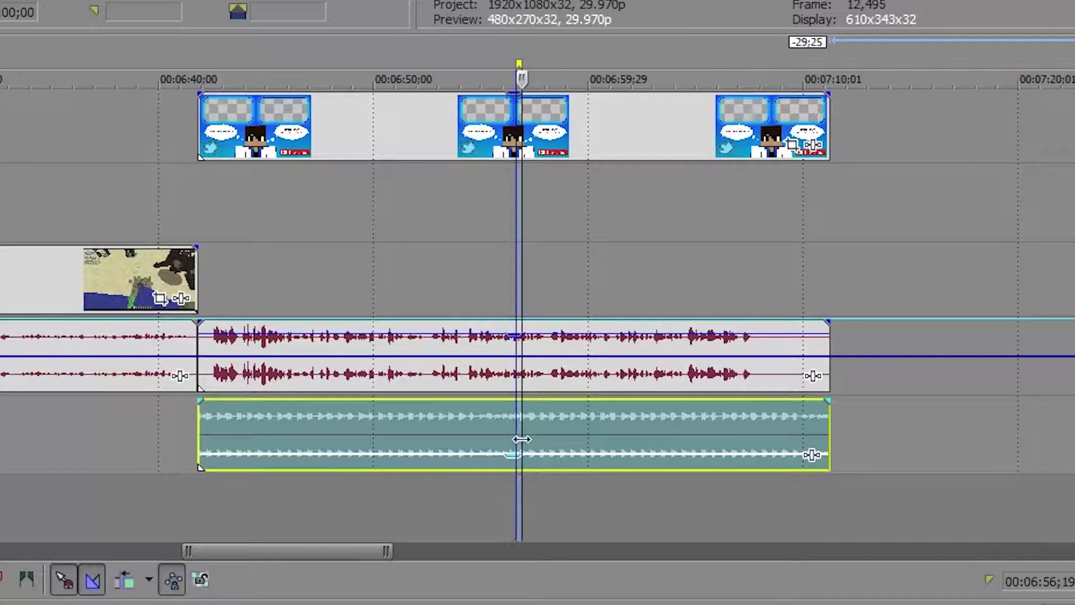
left_click(609, 462)
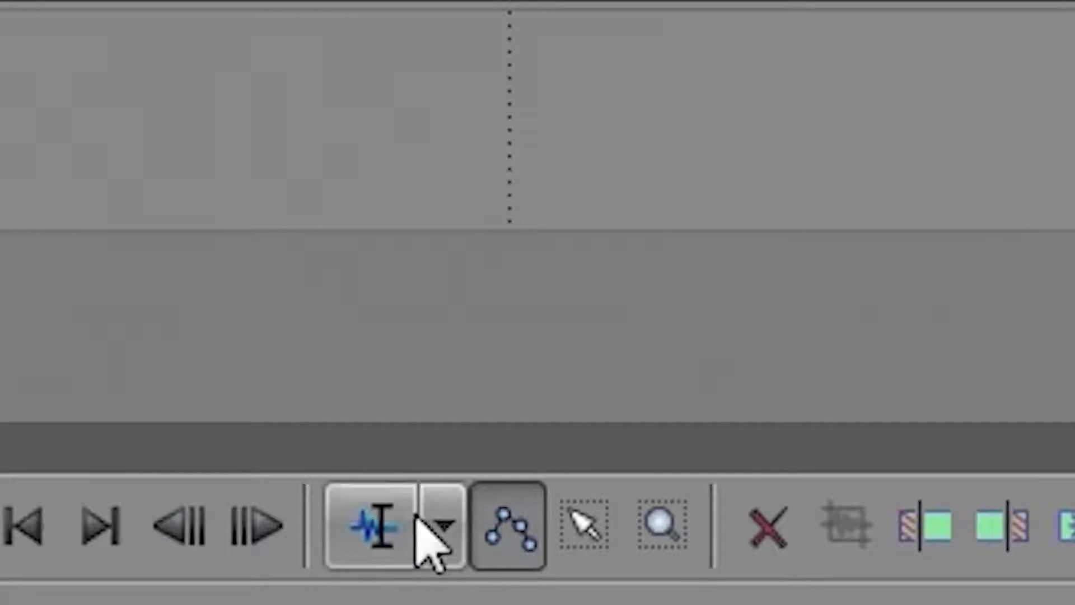
Using the Normal Edit tool, drag the end-card music's gain down to about -8.1 dB
left_click(386, 520)
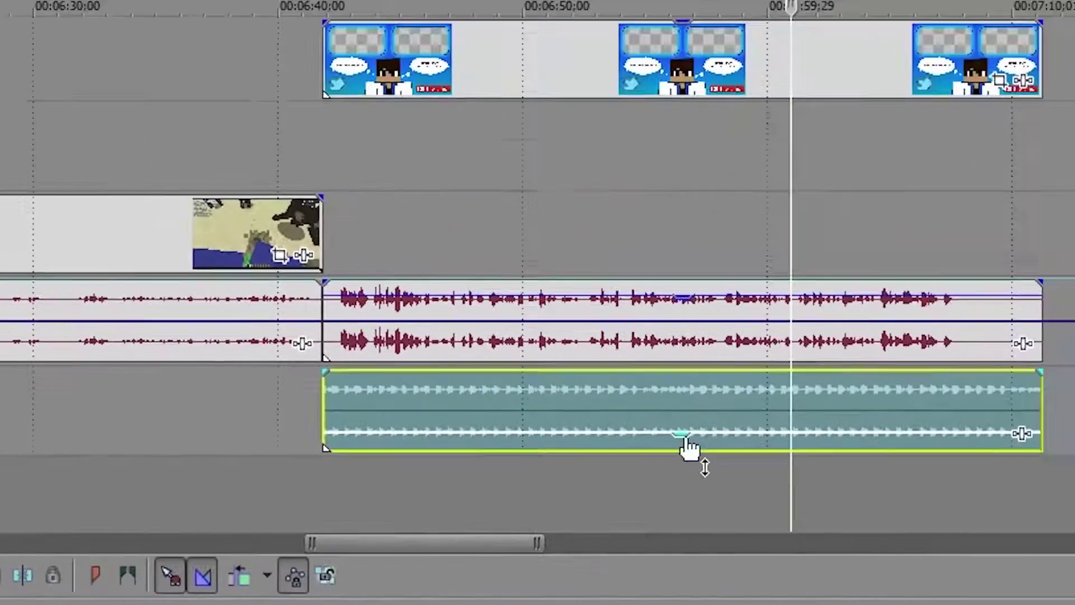
mouse_move(684, 436)
left_mouse_down()
mouse_move(696, 395)
mouse_move(686, 419)
left_mouse_up()
mouse_move(516, 442)
left_mouse_down()
mouse_move(495, 446)
mouse_move(554, 409)
mouse_move(542, 458)
mouse_move(543, 442)
mouse_move(508, 446)
left_mouse_up()
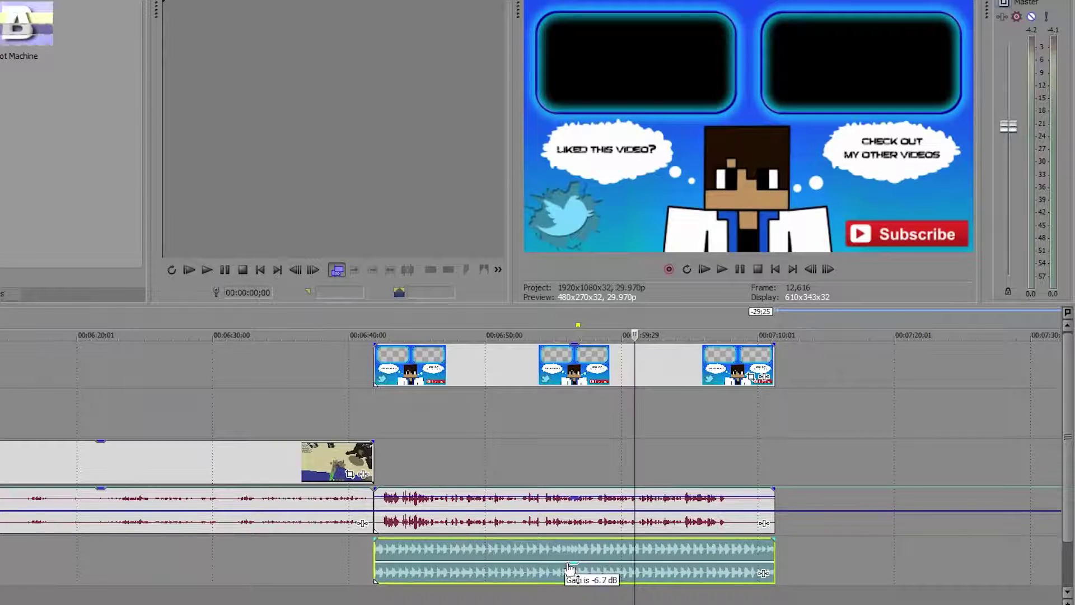
left_click_drag(573, 569, 572, 568)
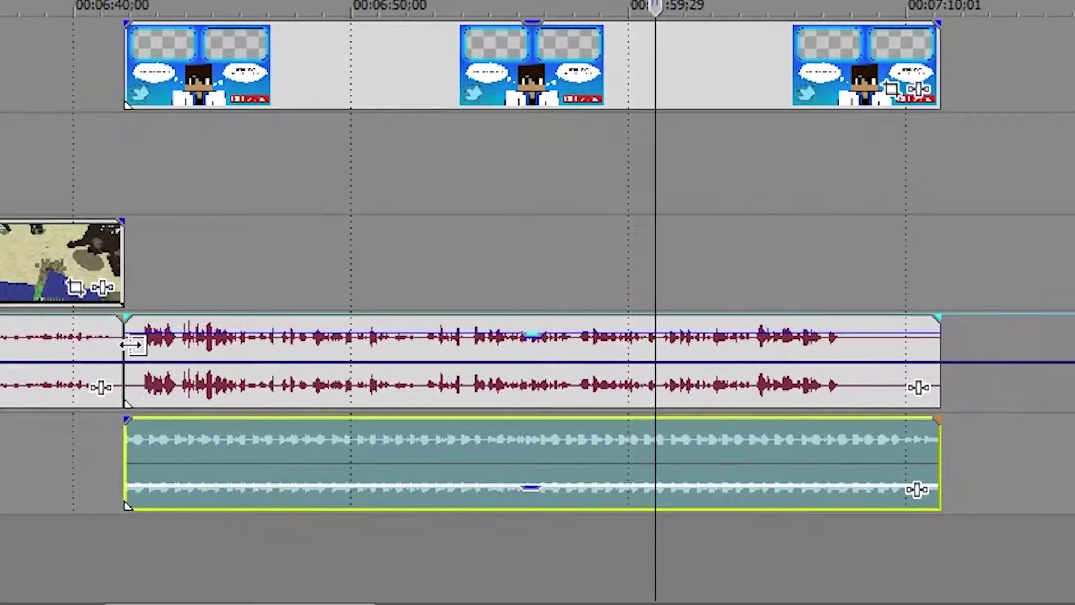
Add a volume envelope to the outro music event
right_click(140, 445)
key("Escape")
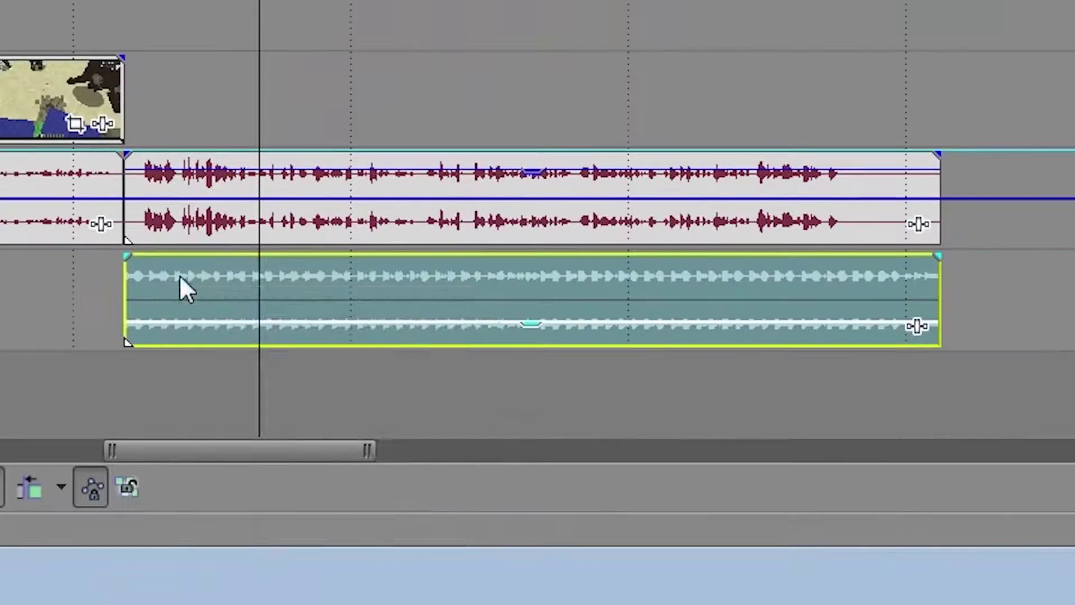
right_click(166, 287)
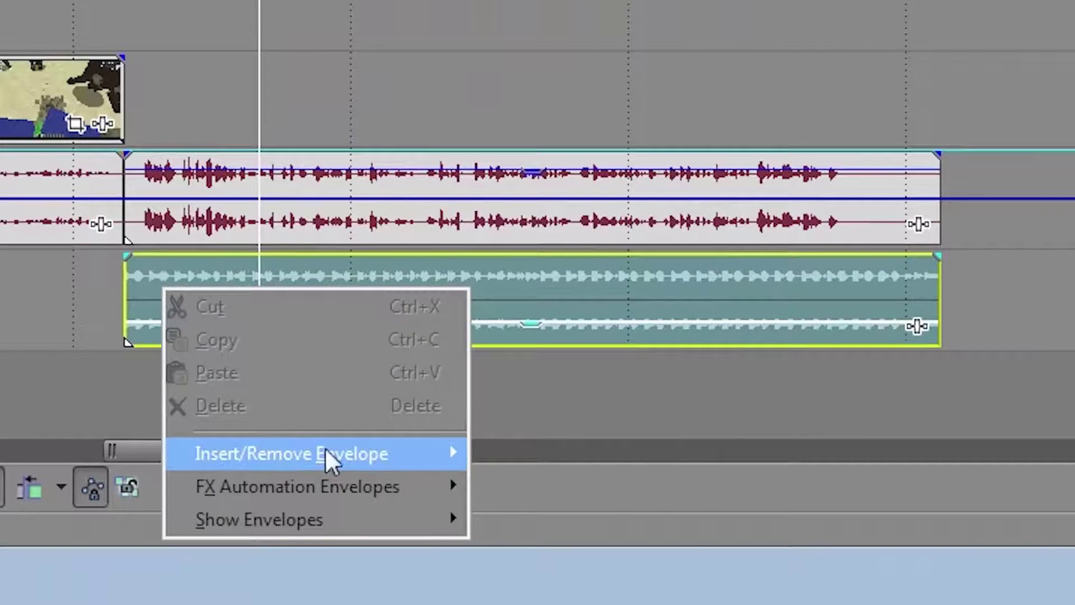
mouse_move(329, 455)
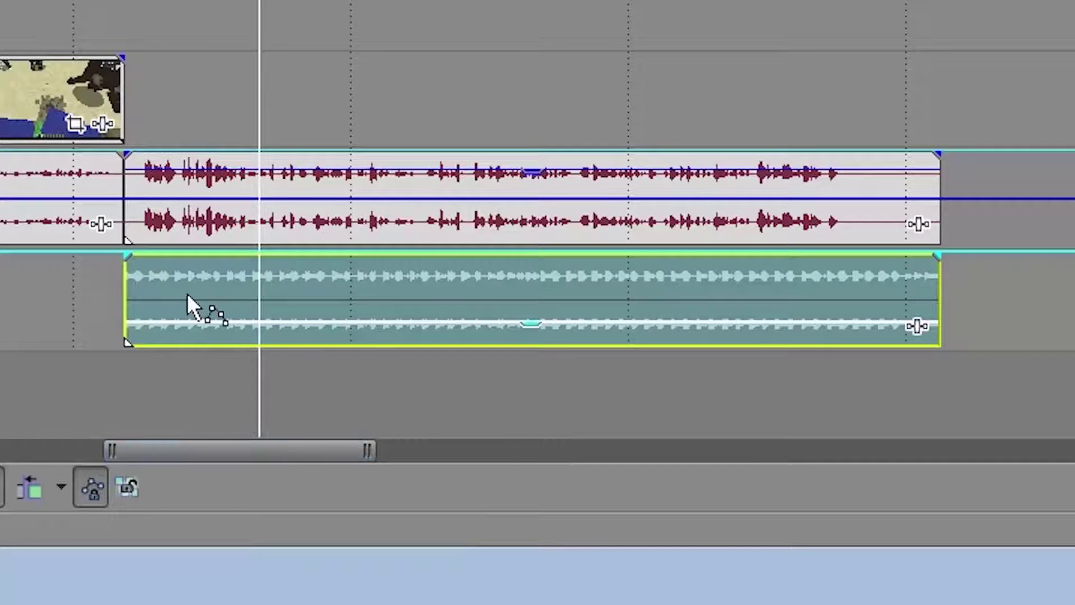
right_click(200, 296)
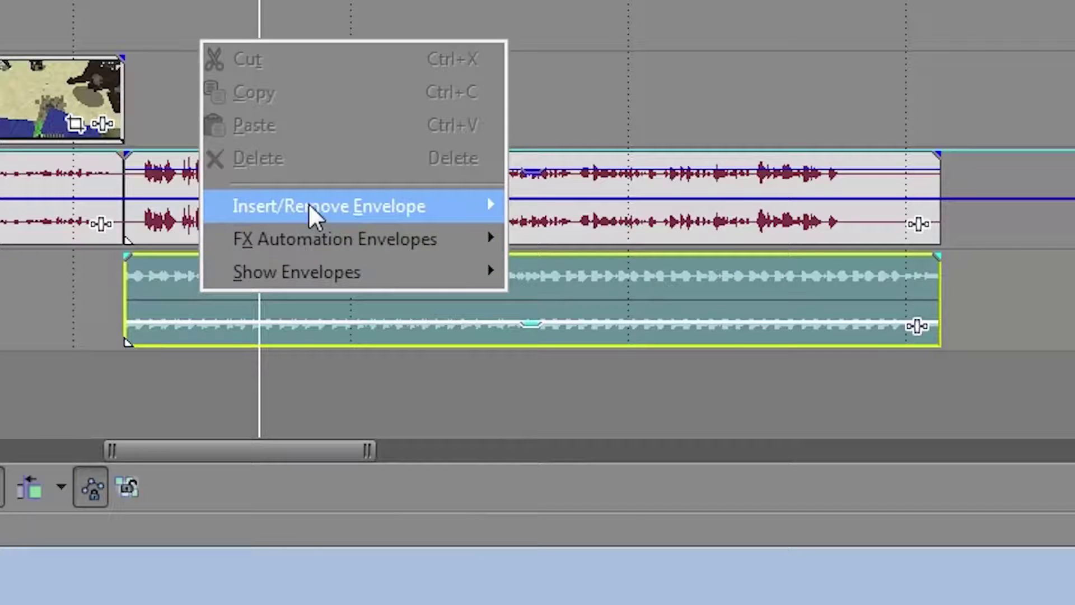
mouse_move(310, 207)
left_click(638, 232)
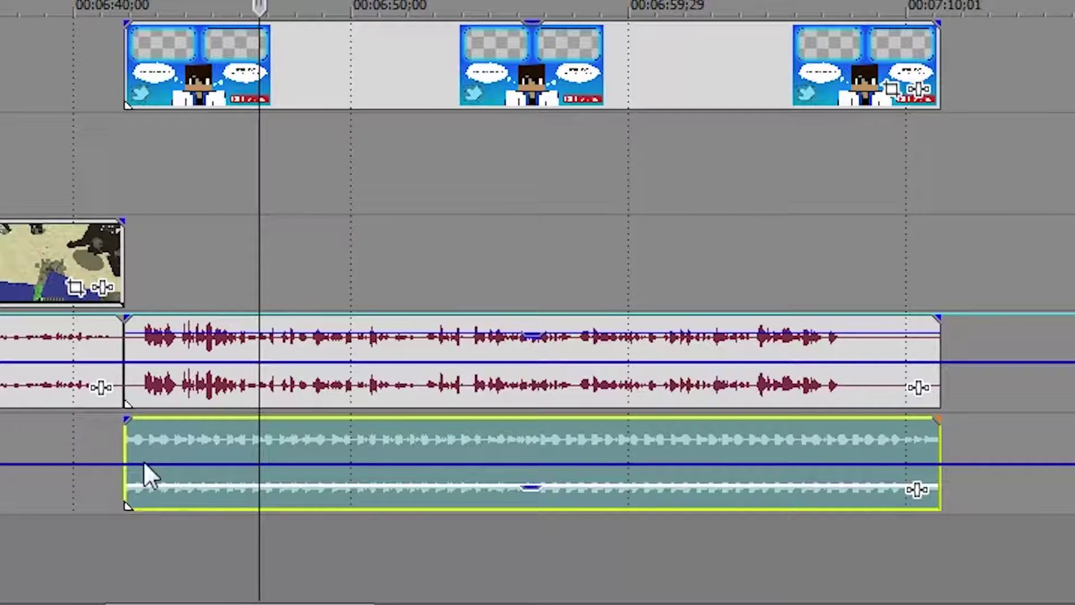
Add two envelope points near the music's start and drag the second one down to dip the volume
right_click(145, 465)
left_click(201, 124)
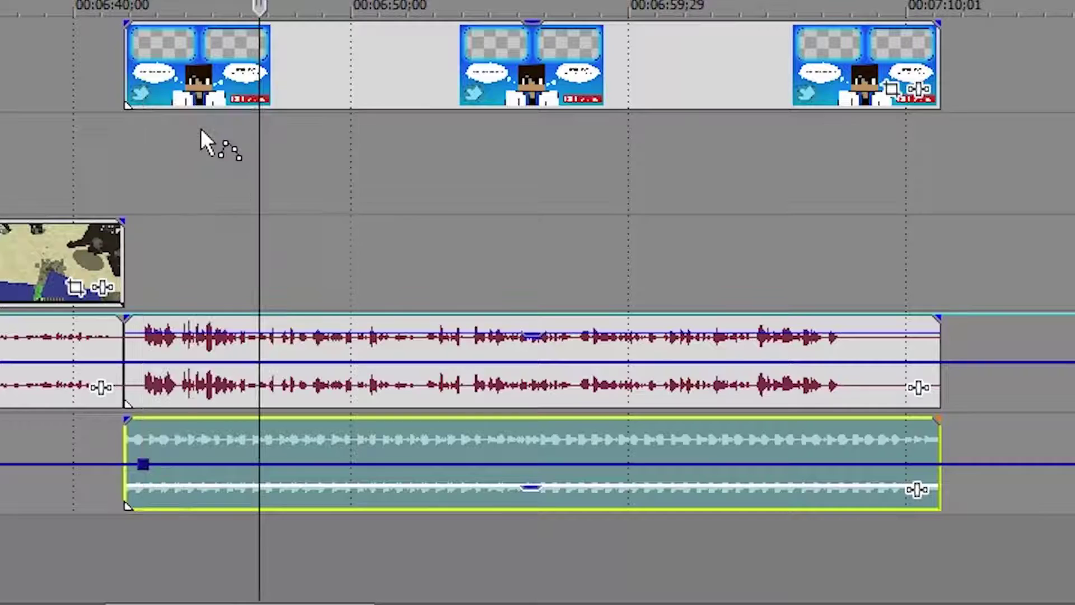
right_click(143, 464)
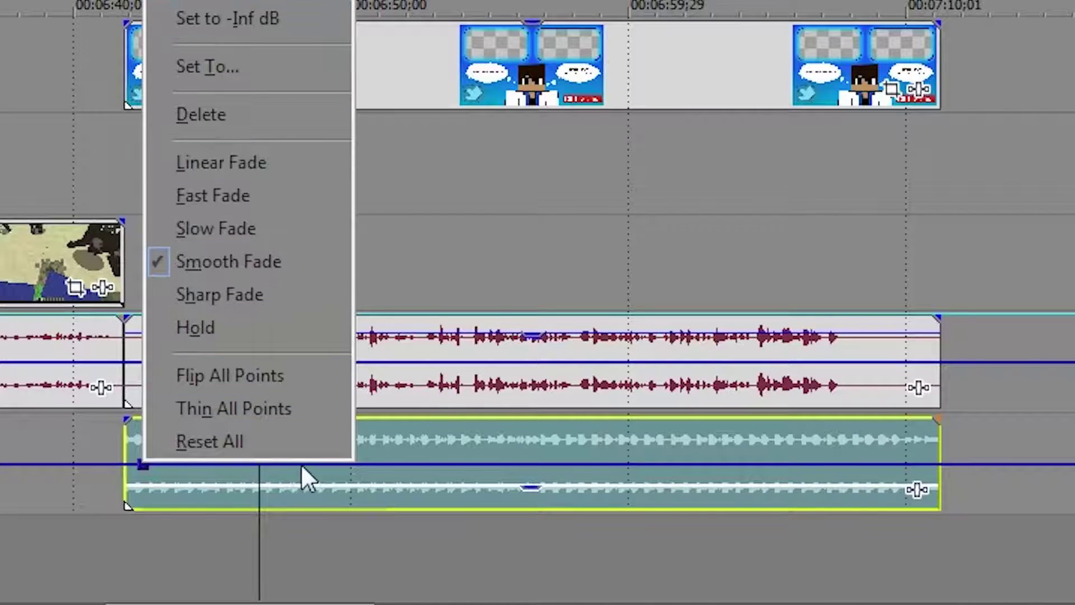
left_click(196, 487)
right_click(145, 465)
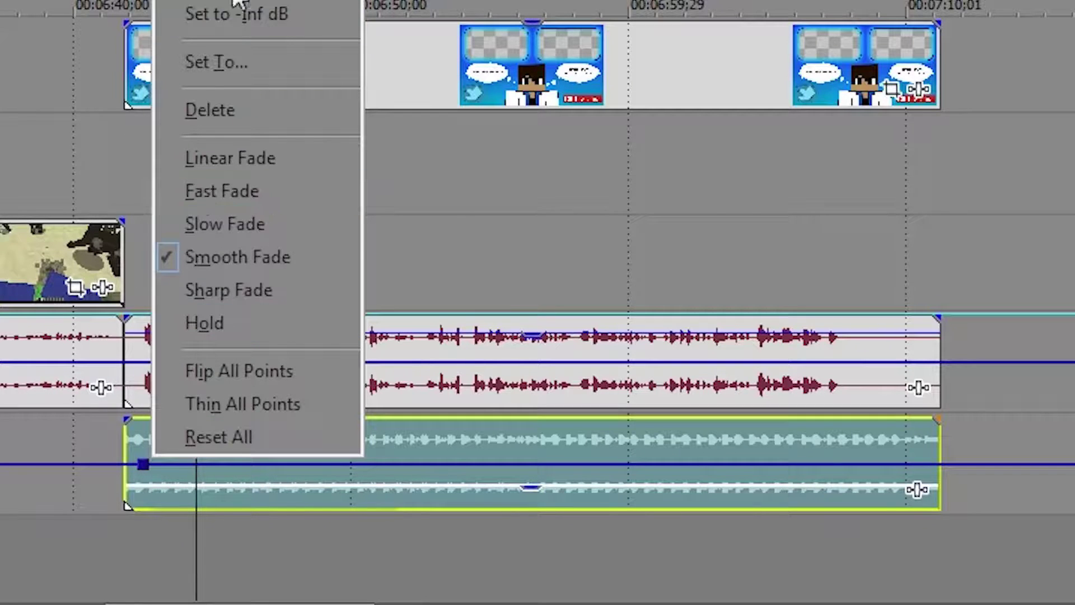
left_click(291, 526)
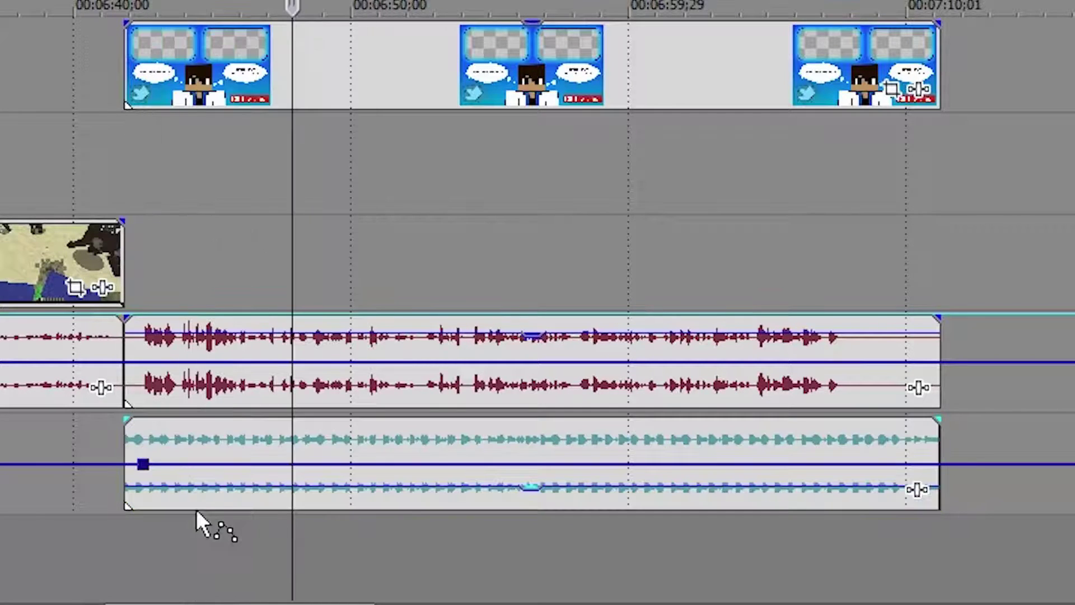
right_click(154, 465)
left_click(256, 116)
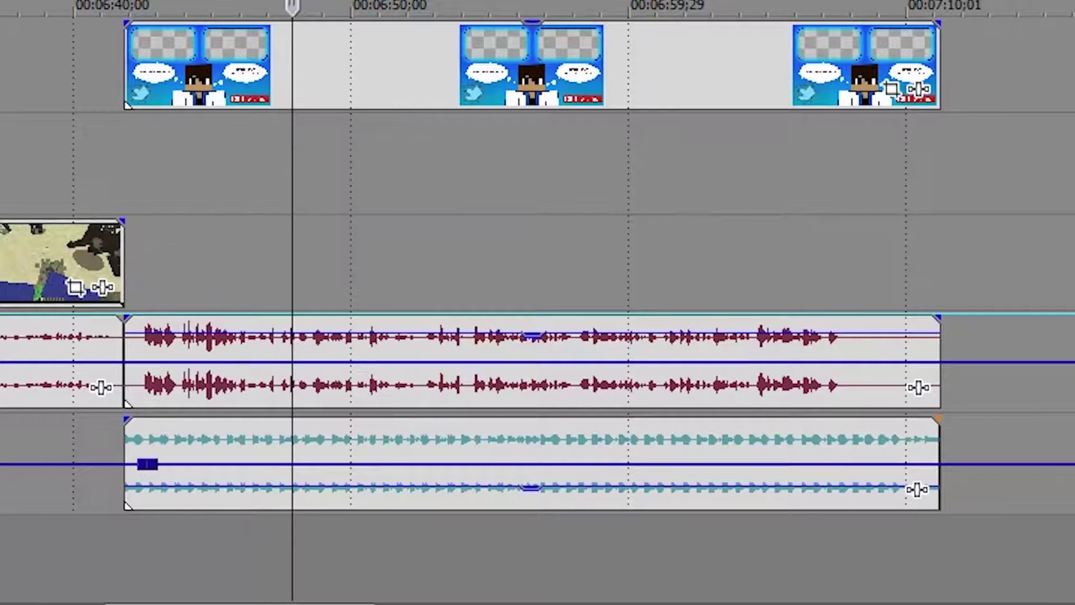
left_click_drag(153, 465, 159, 496)
Make the volume dip a Linear Fade
right_click(155, 488)
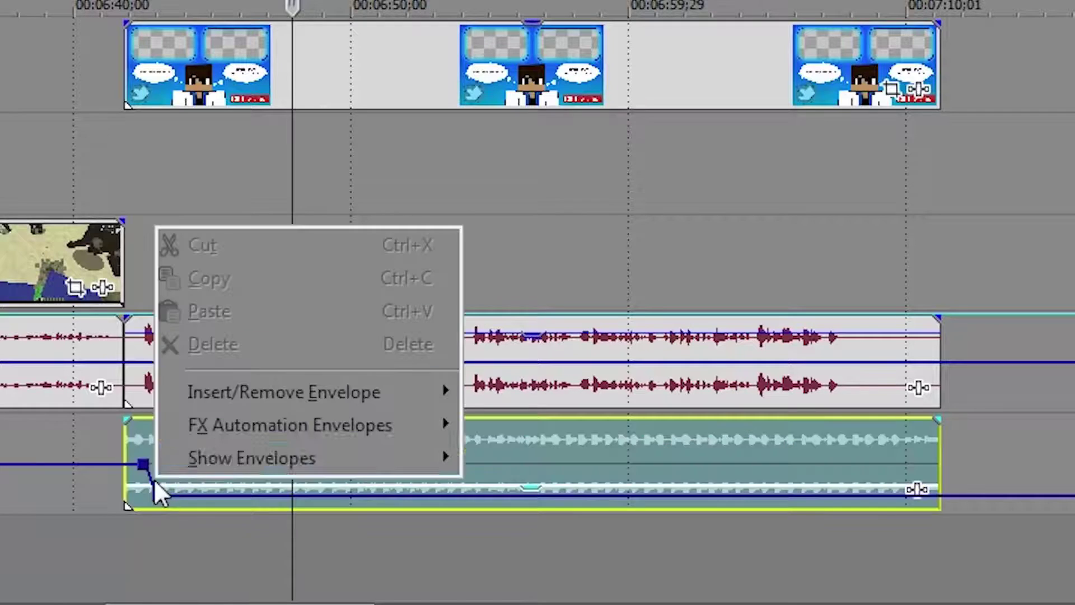
left_click(140, 494)
right_click(151, 479)
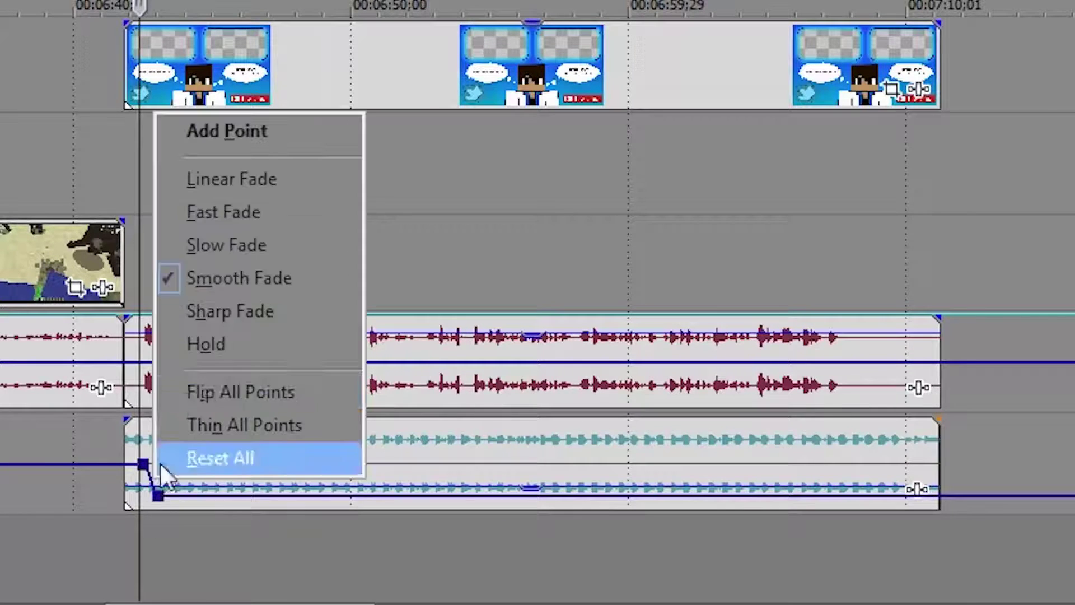
left_click(258, 183)
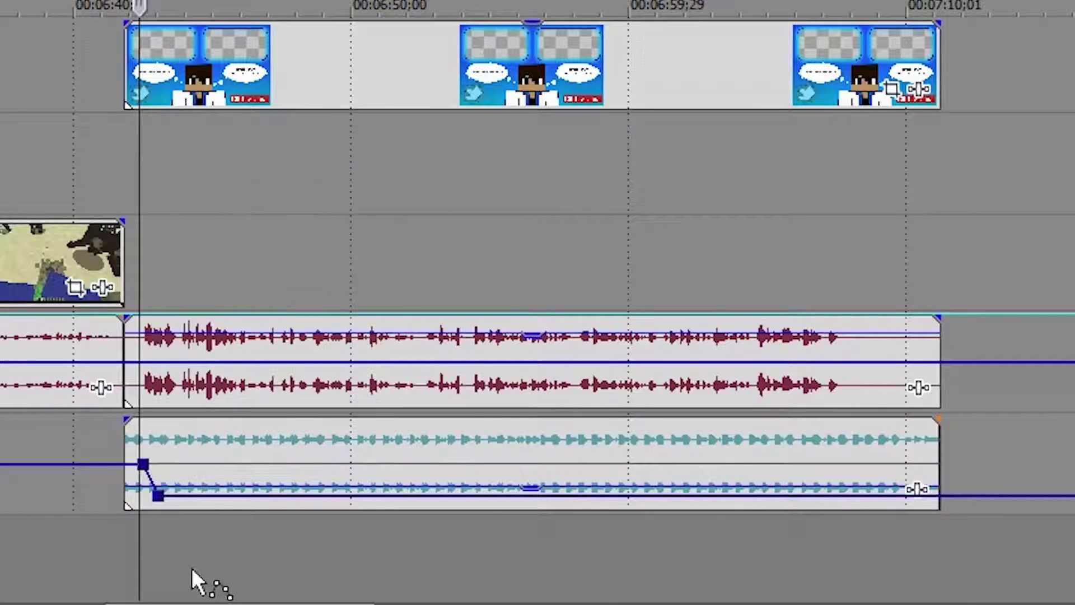
Add two envelope points near the music's end and raise the last one to bring the volume back up
right_click(846, 493)
left_click(927, 161)
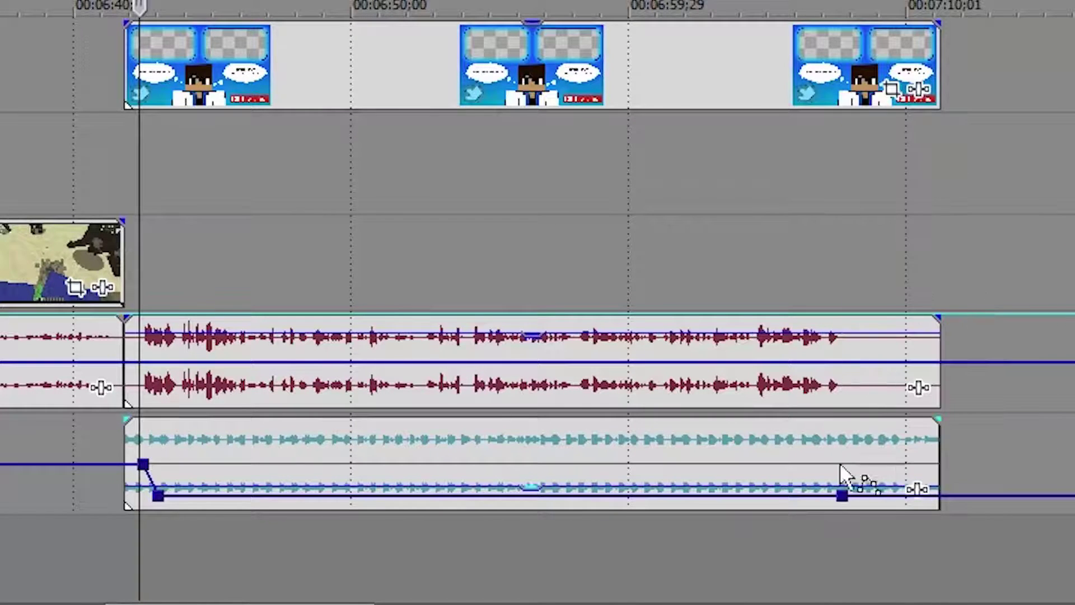
right_click(859, 504)
left_click(927, 151)
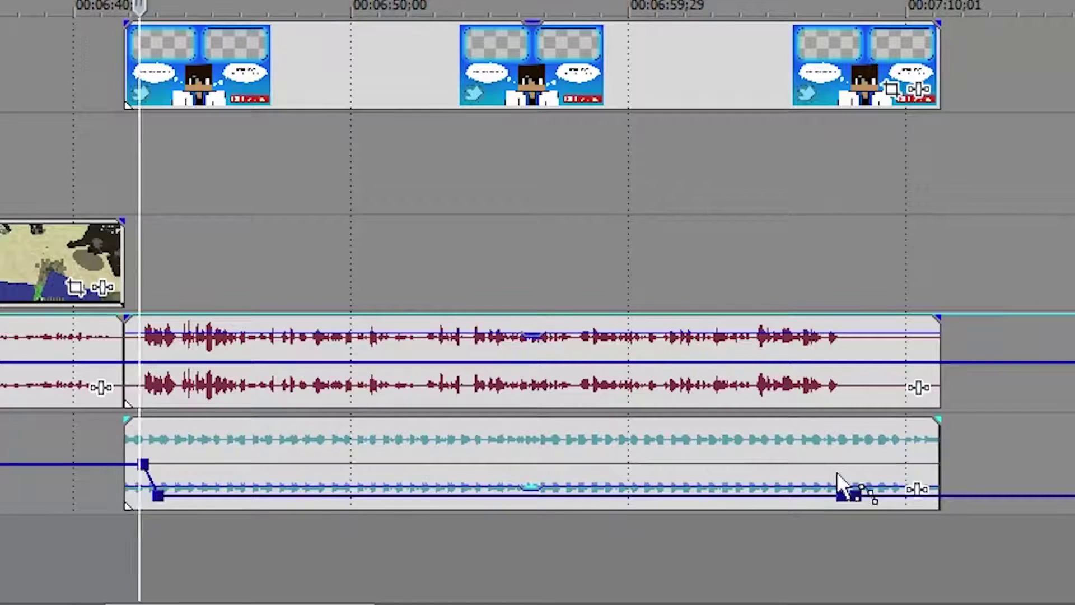
mouse_move(855, 495)
left_mouse_down()
mouse_move(857, 439)
mouse_move(859, 481)
left_mouse_up()
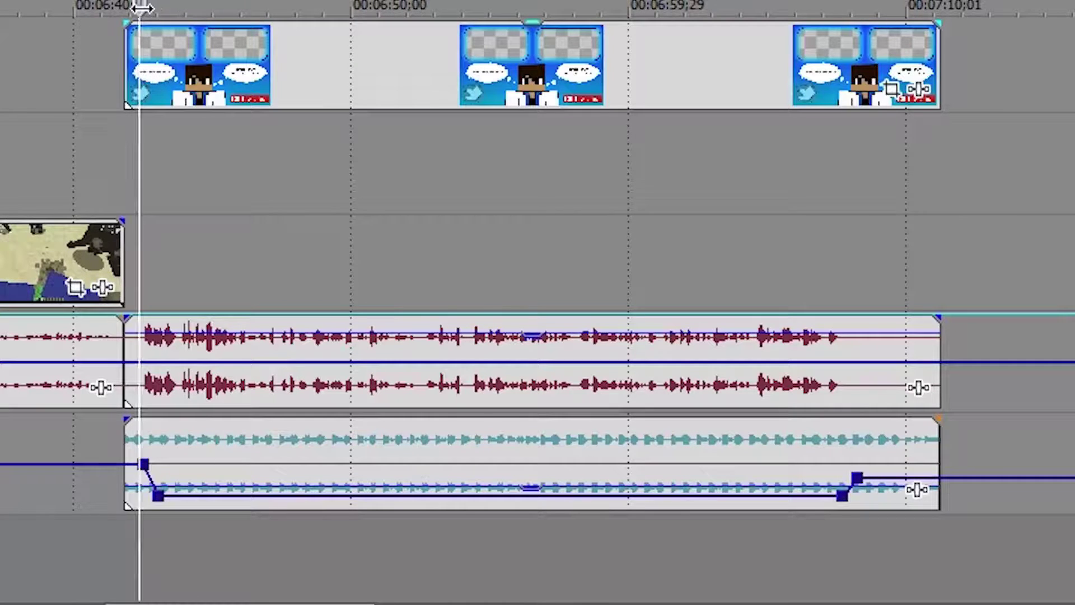
Lower the upper audio event's gain to -3.6 dB and play back the end section to check
left_click(96, 6)
key("space")
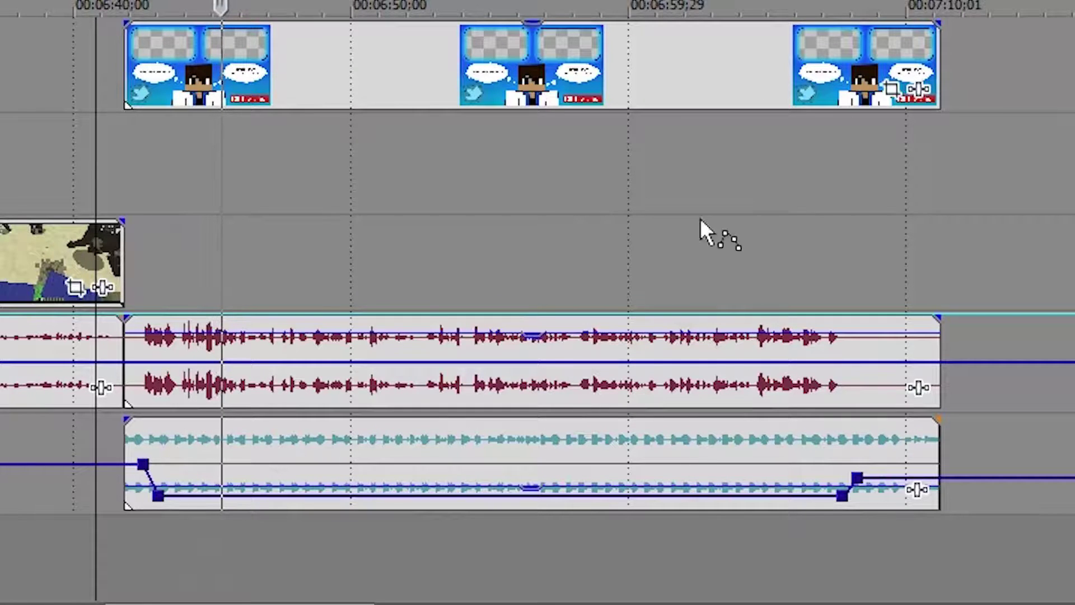
left_click(525, 346)
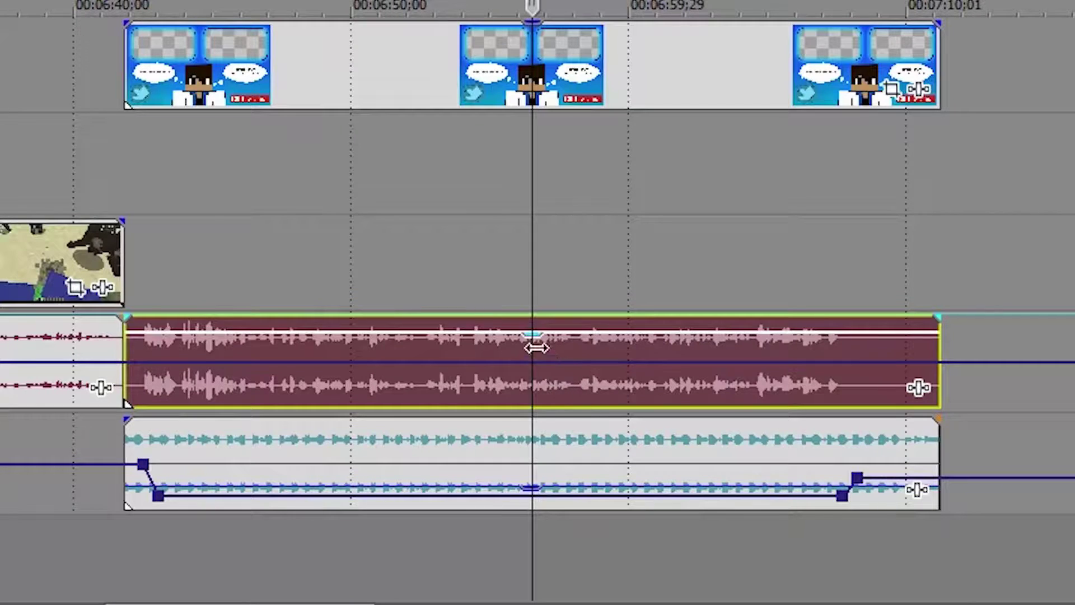
left_click_drag(533, 336, 538, 361)
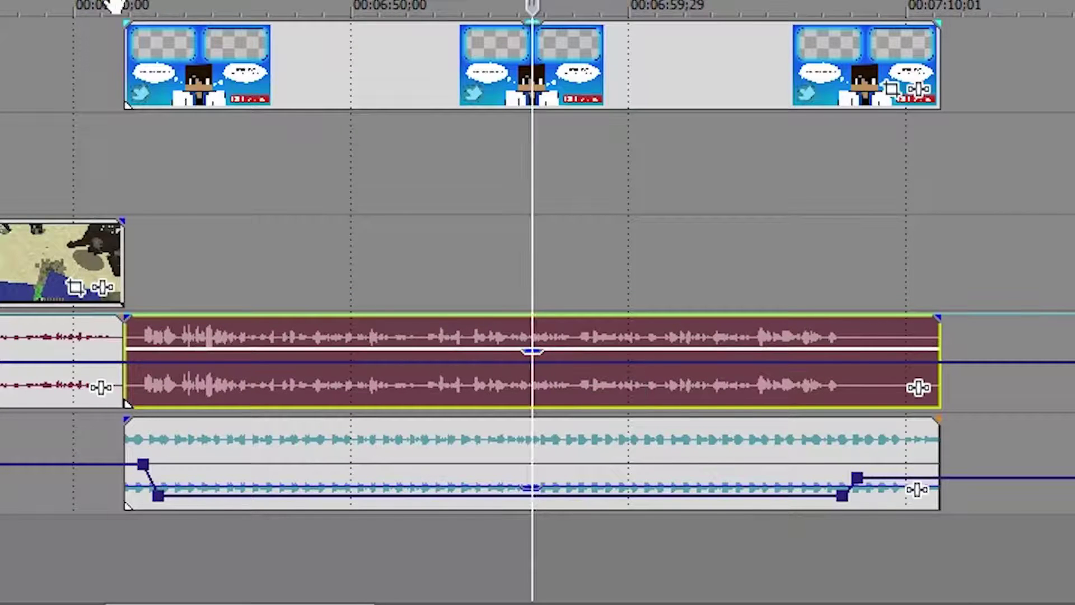
left_click(105, 28)
key("space")
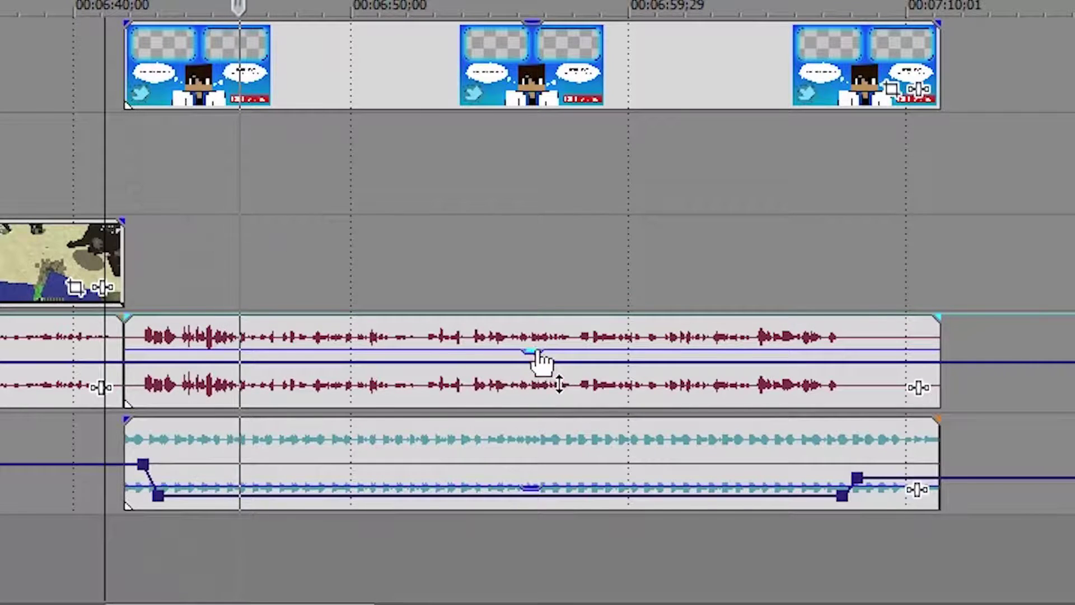
Lower the upper audio event's gain further to -5.6 dB and play back the ending to confirm
left_click_drag(535, 352, 534, 359)
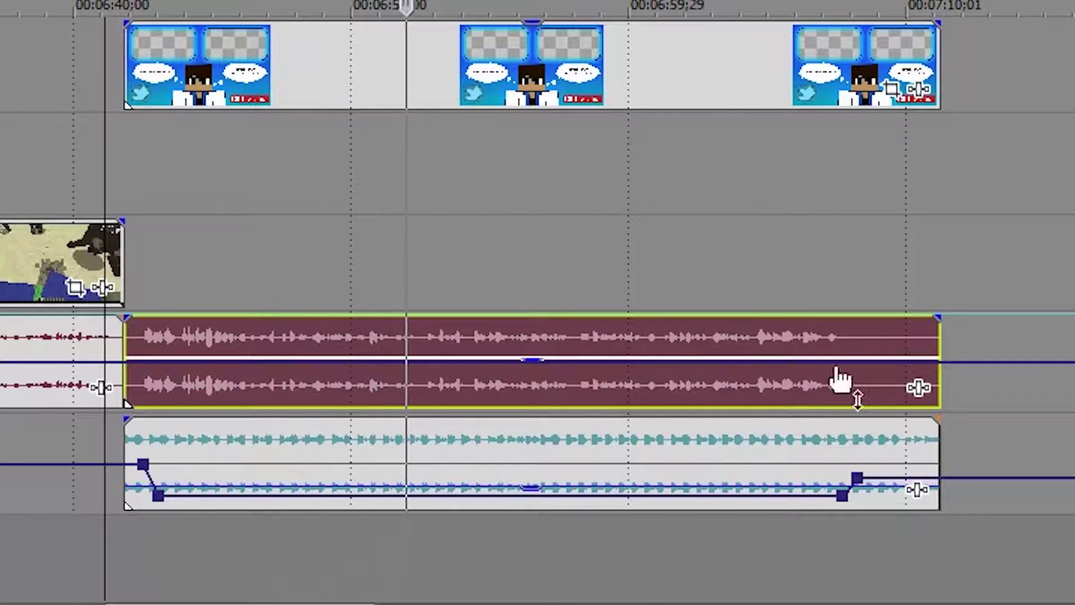
key("space")
left_click(786, 39)
key("space")
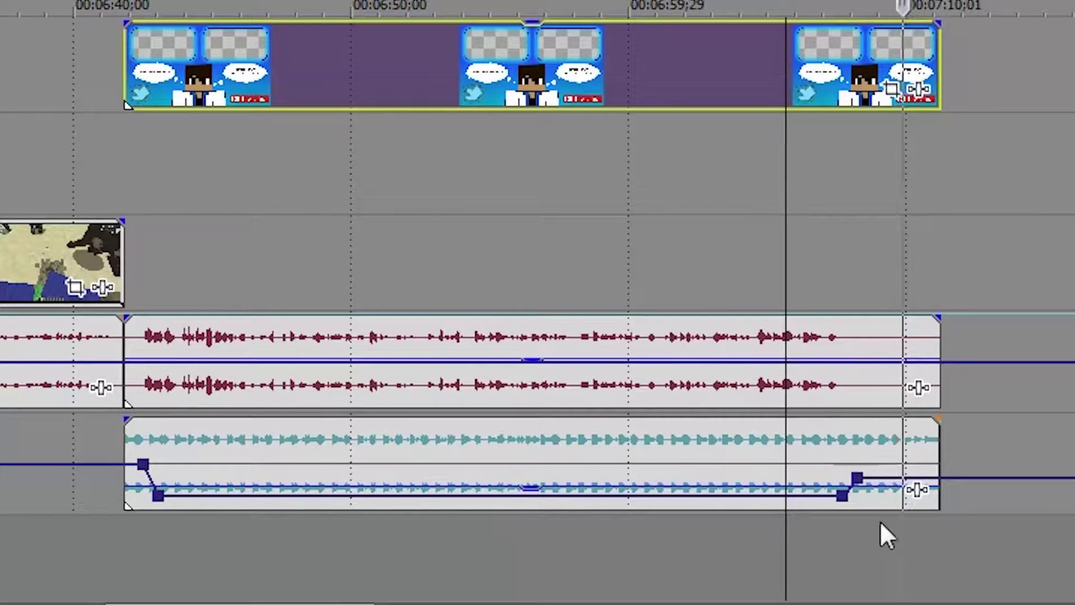
key("space")
Adjust the music's final envelope points near 00:07:07 higher and play back the ending to check
left_click_drag(861, 486, 860, 476)
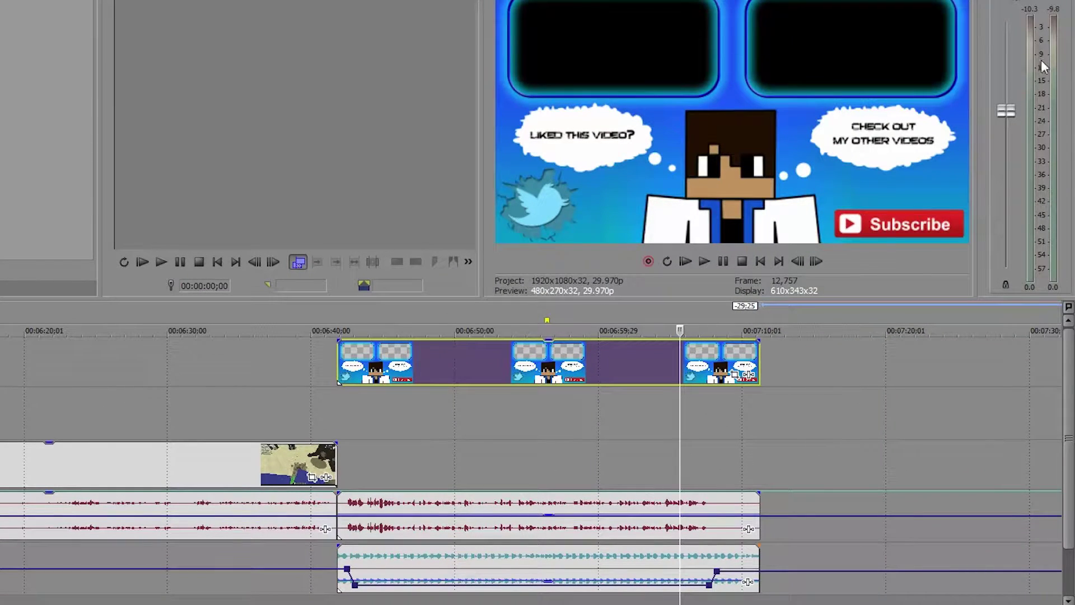
left_click_drag(723, 576, 723, 578)
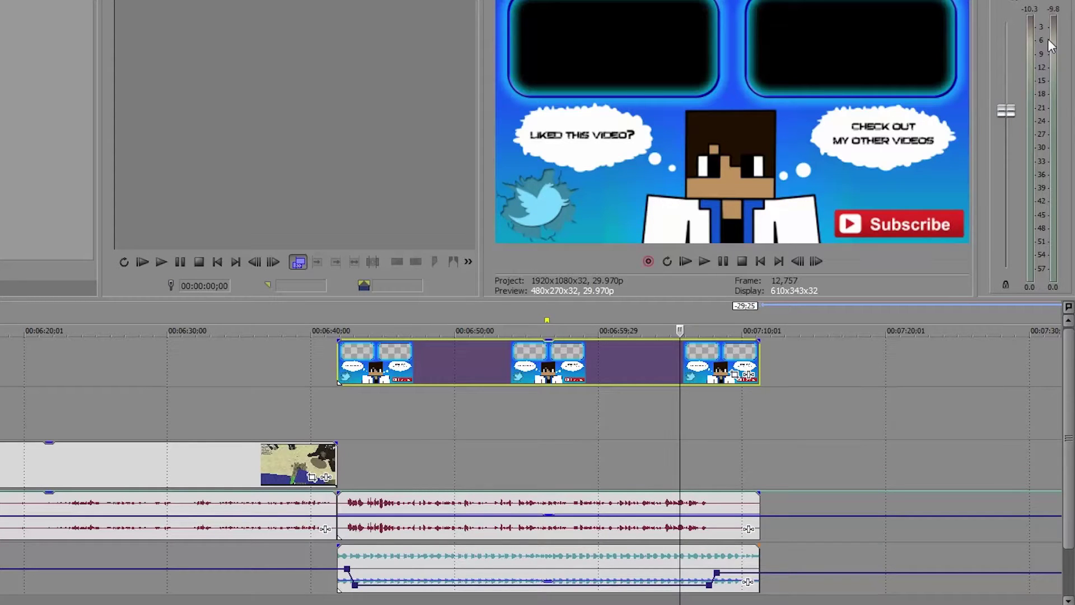
key("space")
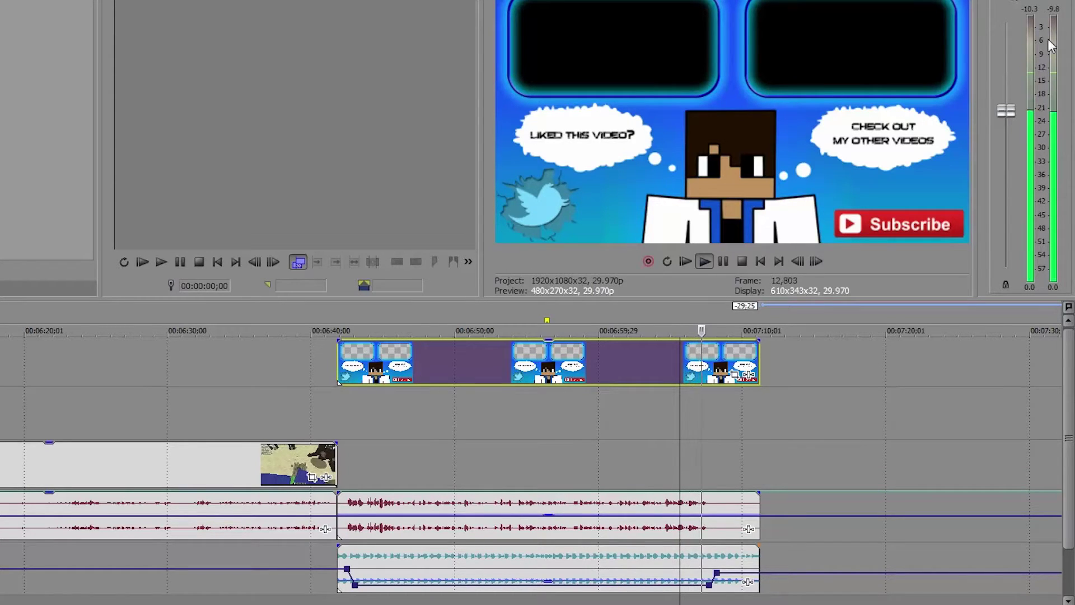
key("space")
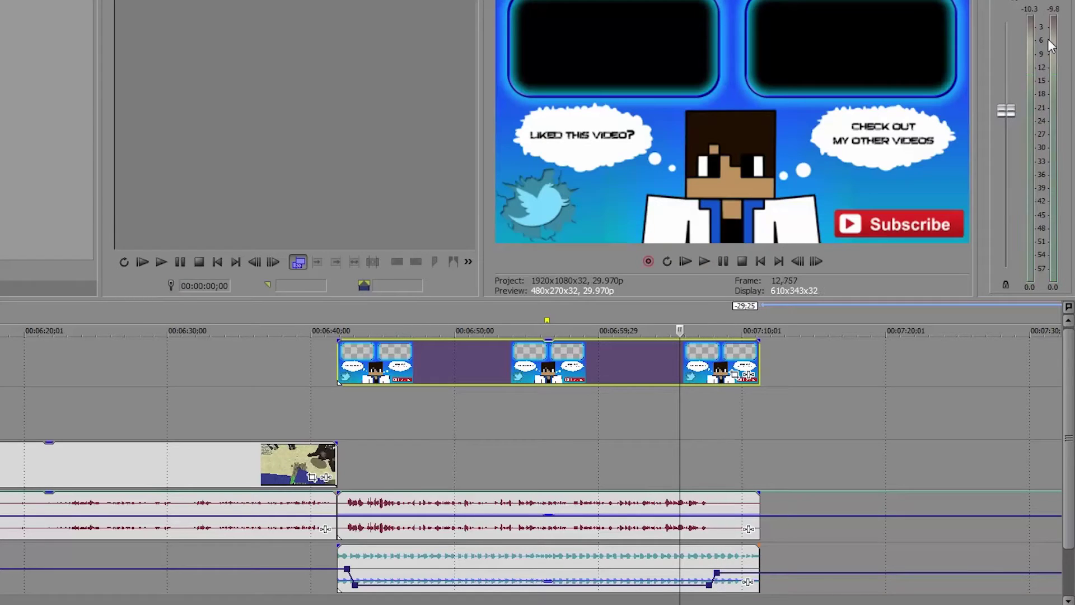
left_click_drag(723, 576, 719, 555)
key("space")
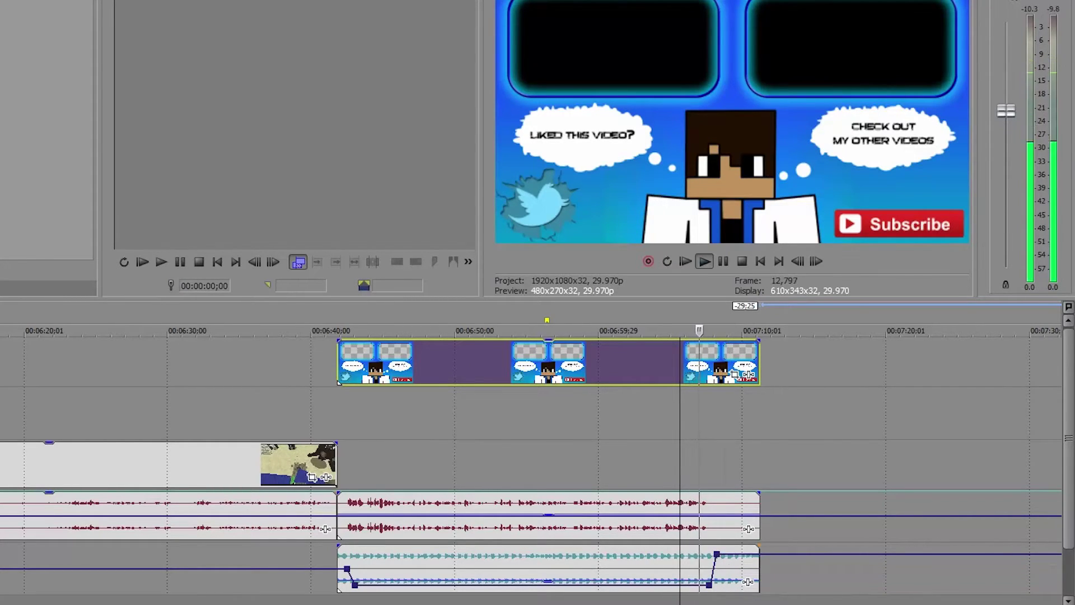